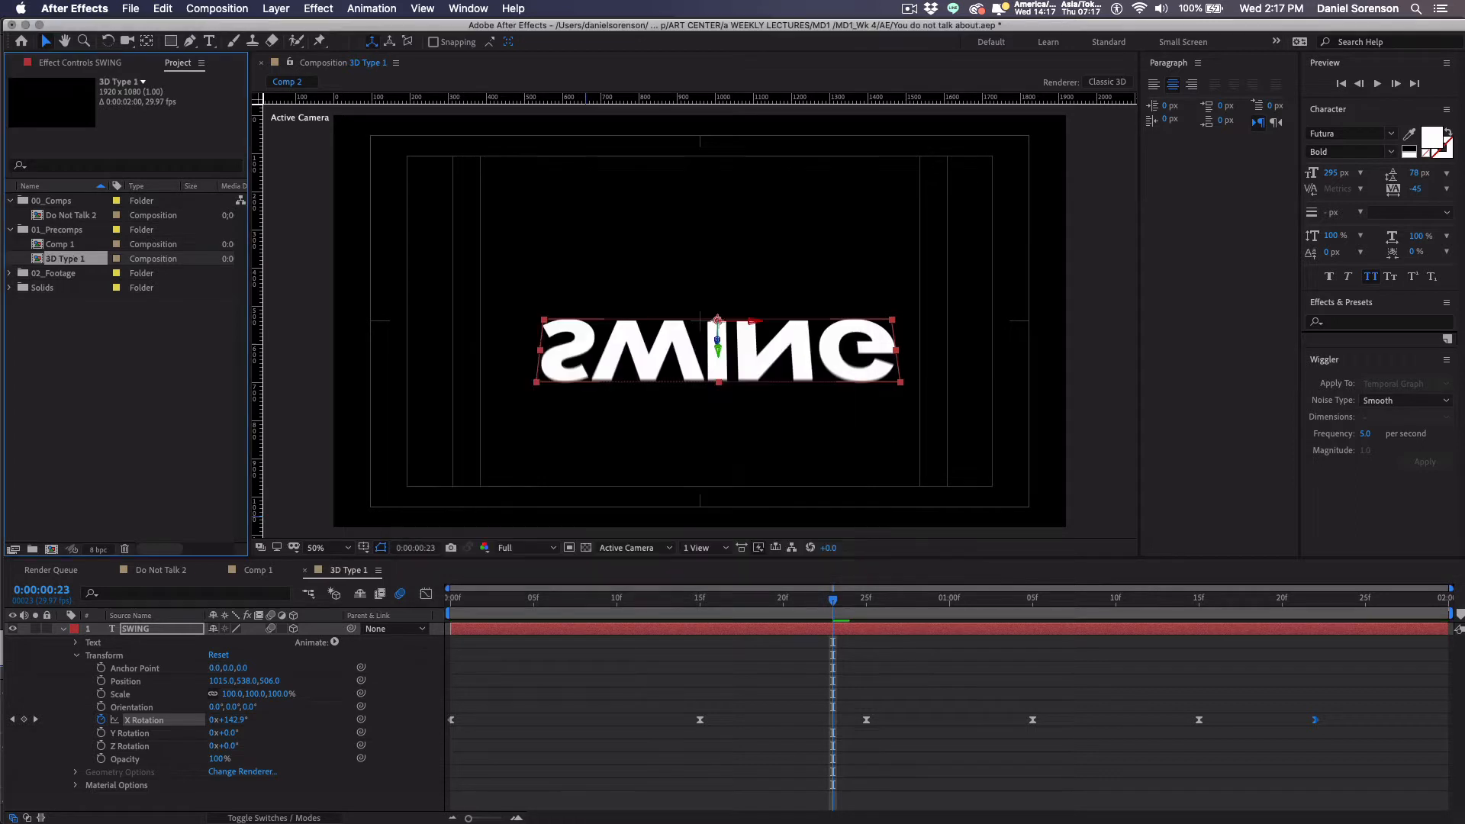
Step: Move the 3D Type 1 composition into the 00_Comps folder and collapse the 01_Precomps folder
left_click_drag(39, 251, 53, 202)
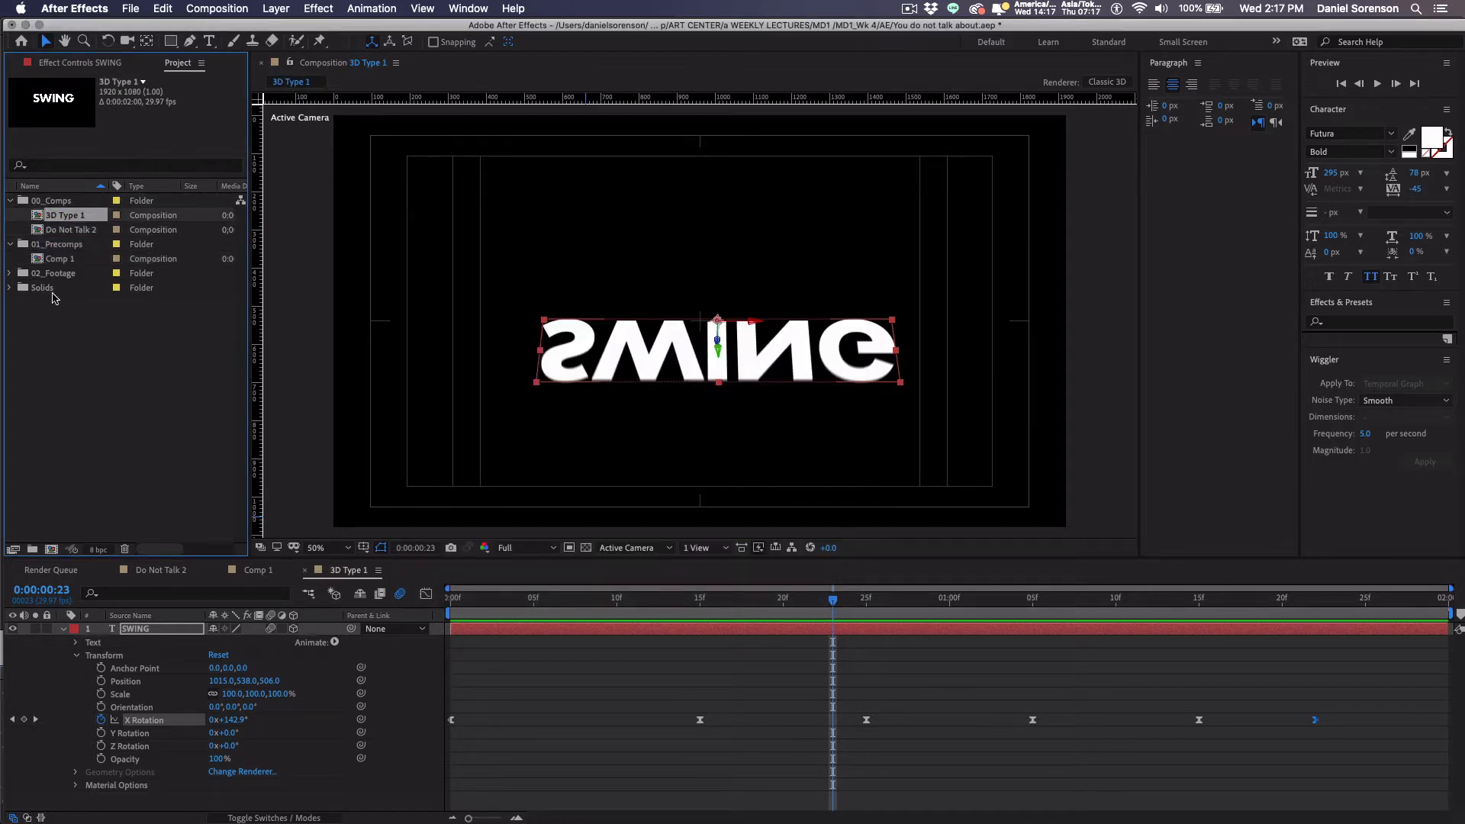
left_click(11, 245)
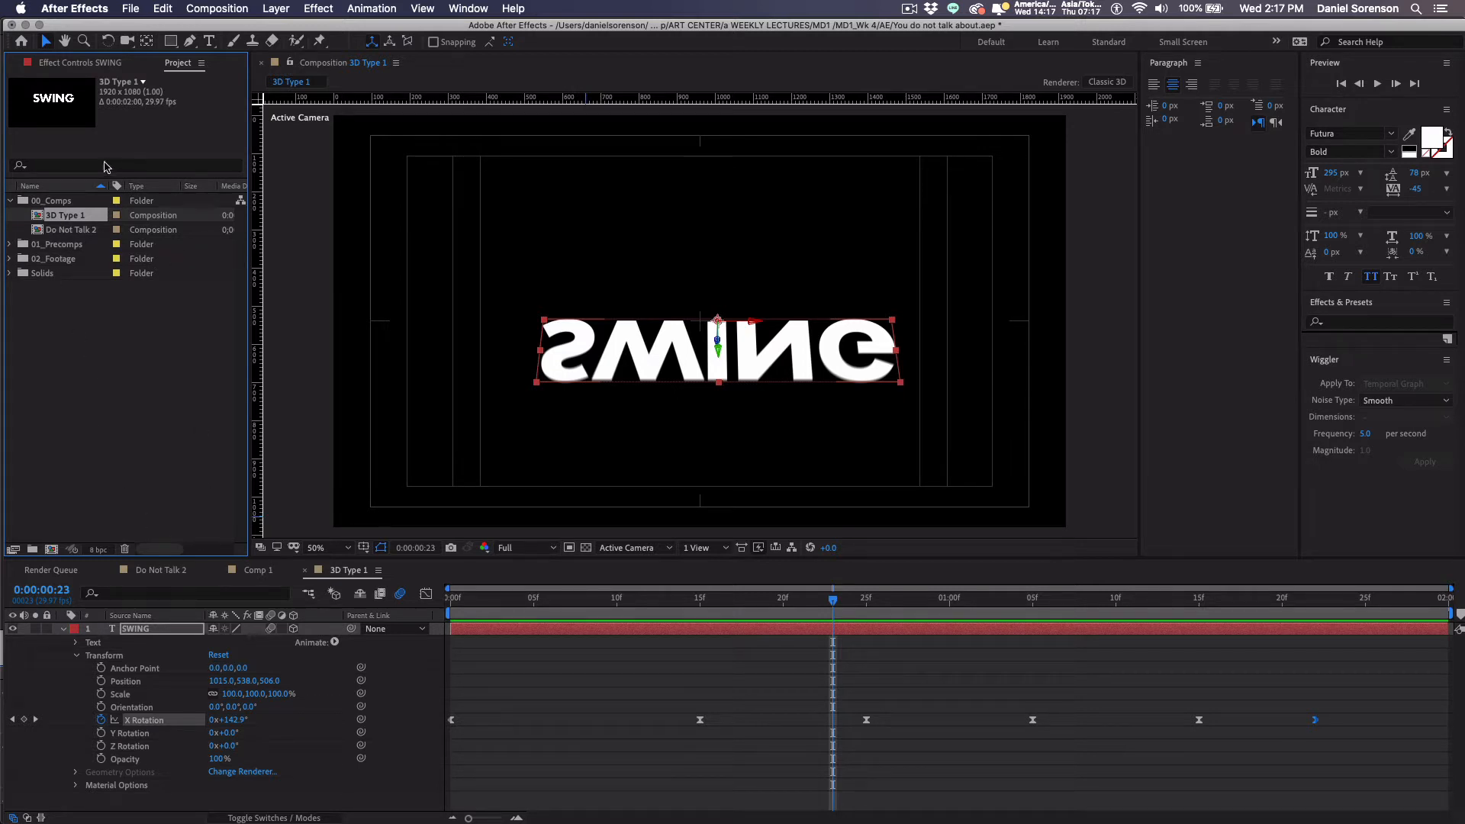
Step: Duplicate the SWING text layer and hide the original layer
left_click(63, 630)
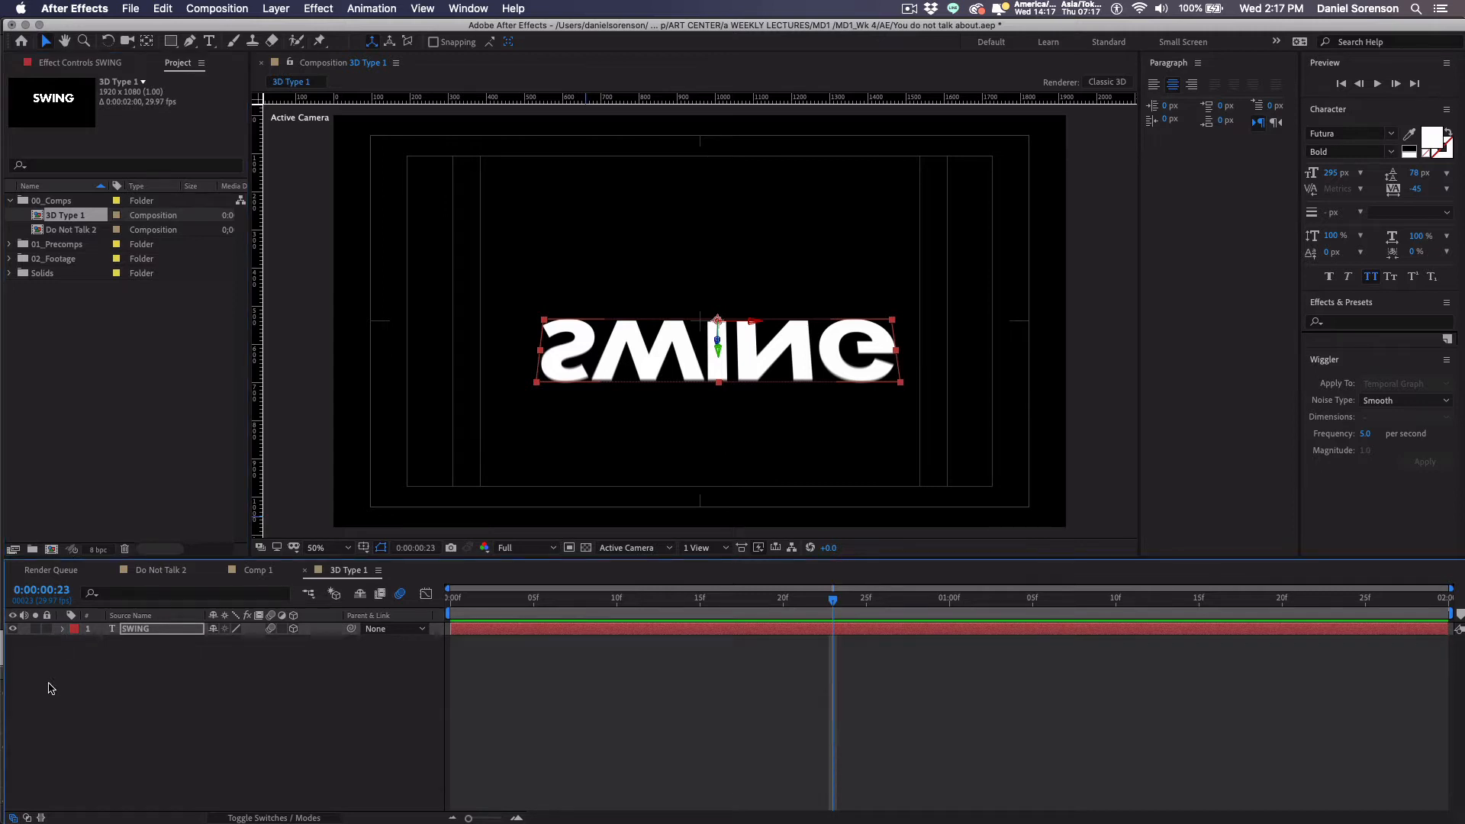
left_click(127, 632)
key("super+d")
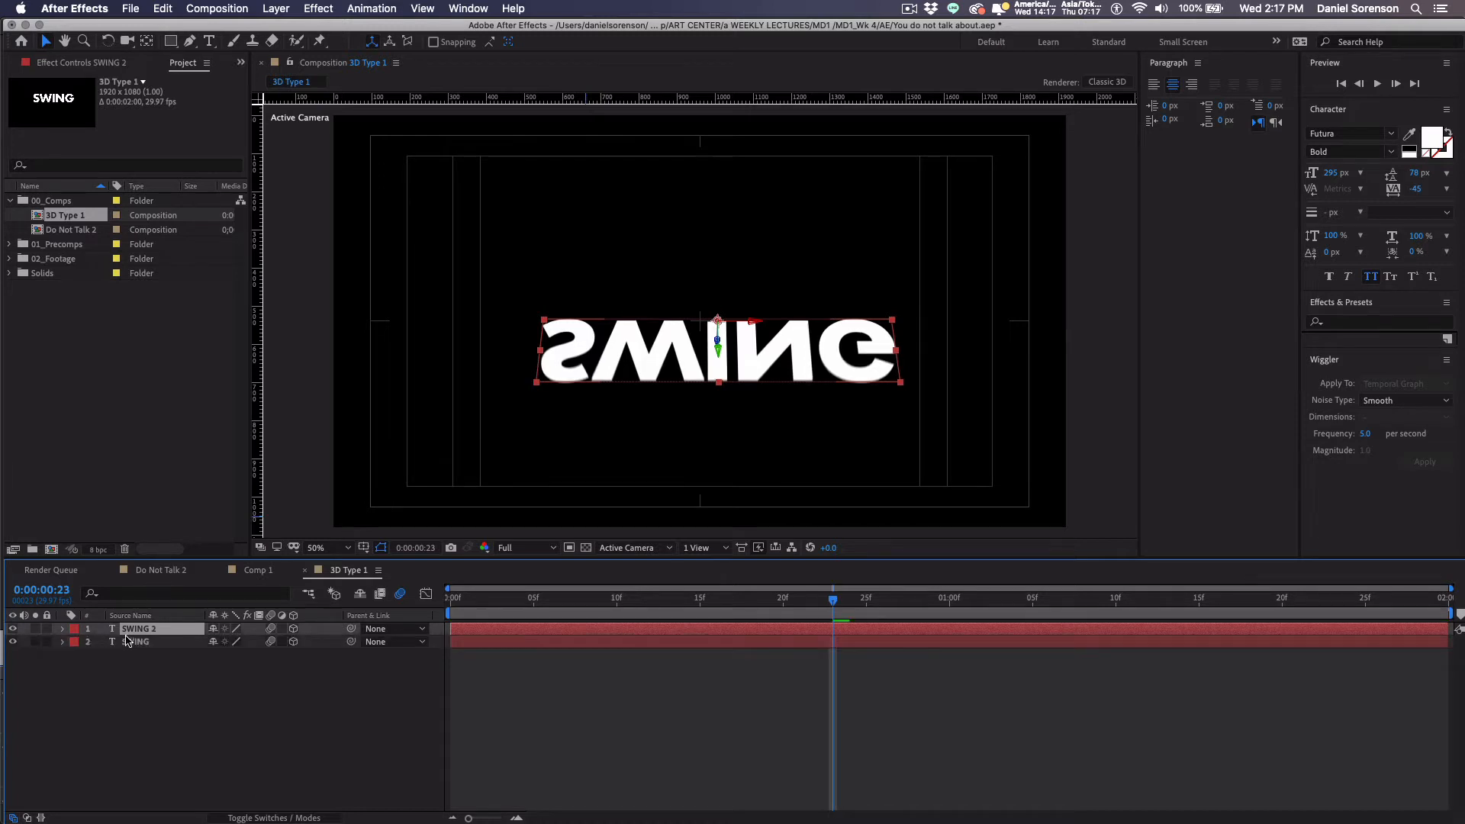
left_click(12, 643)
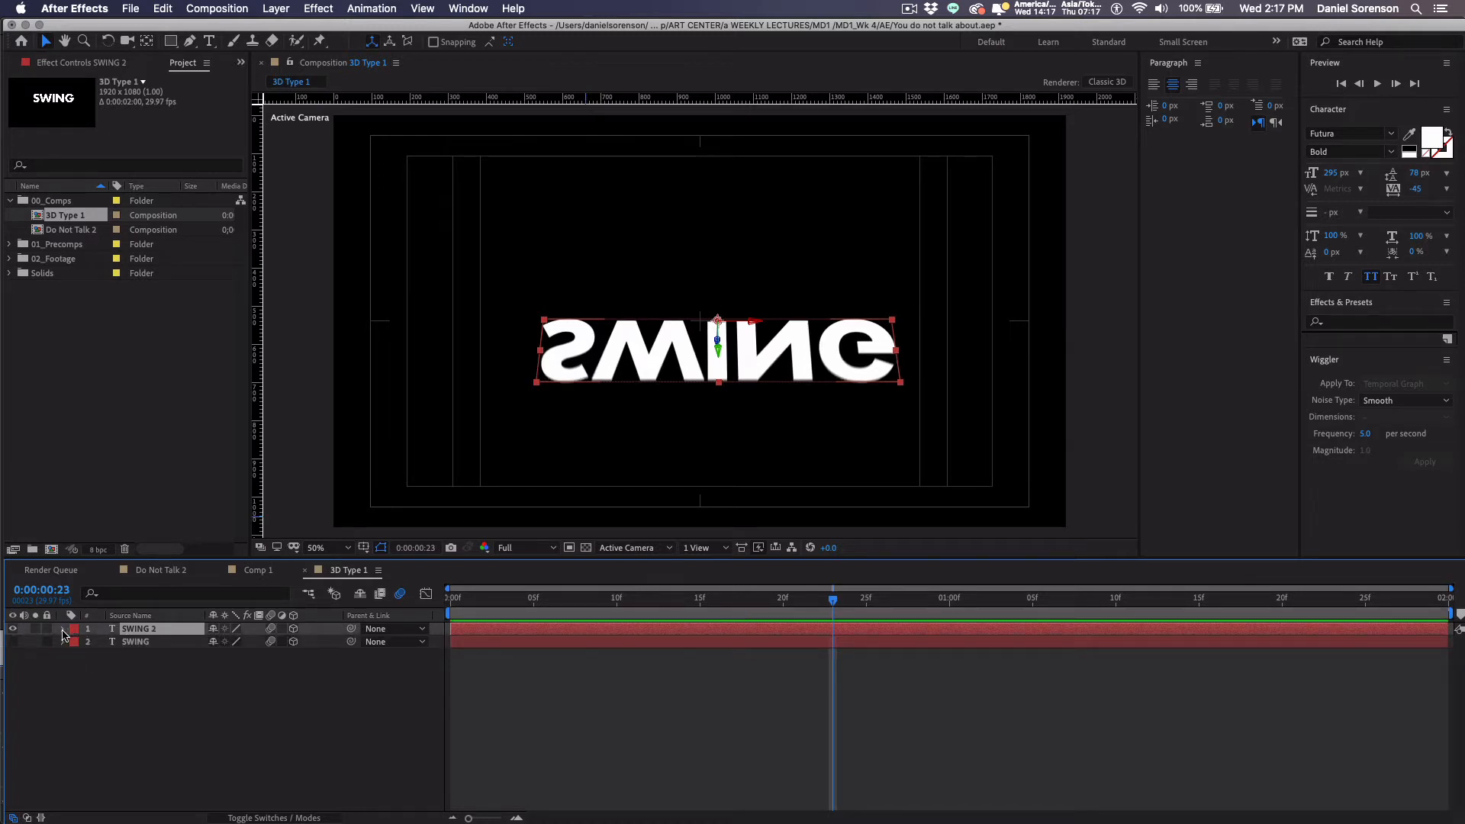
Step: Replace the text of the duplicated layer with DOOR
left_click(63, 629)
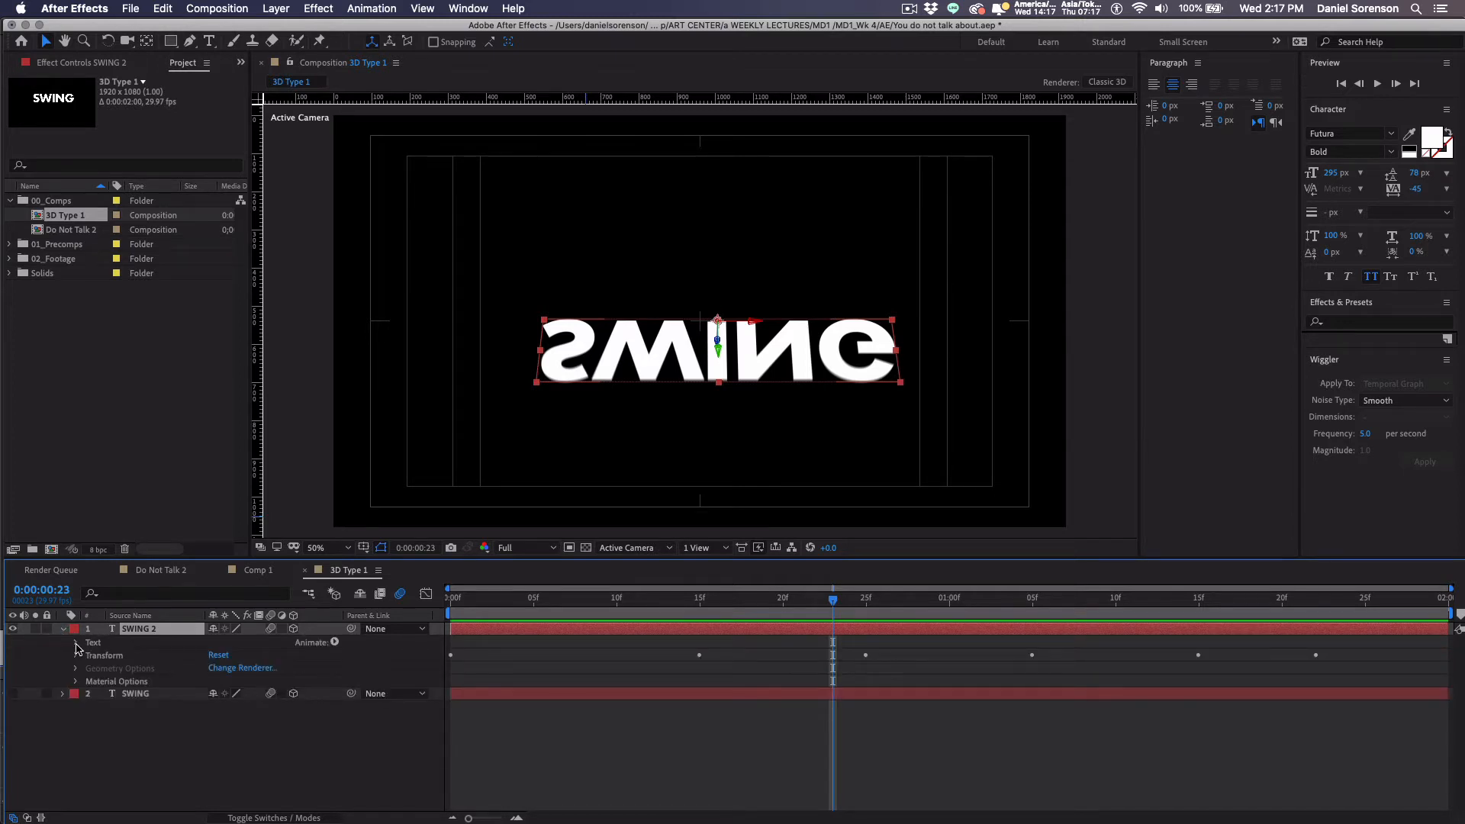
double_click(113, 629)
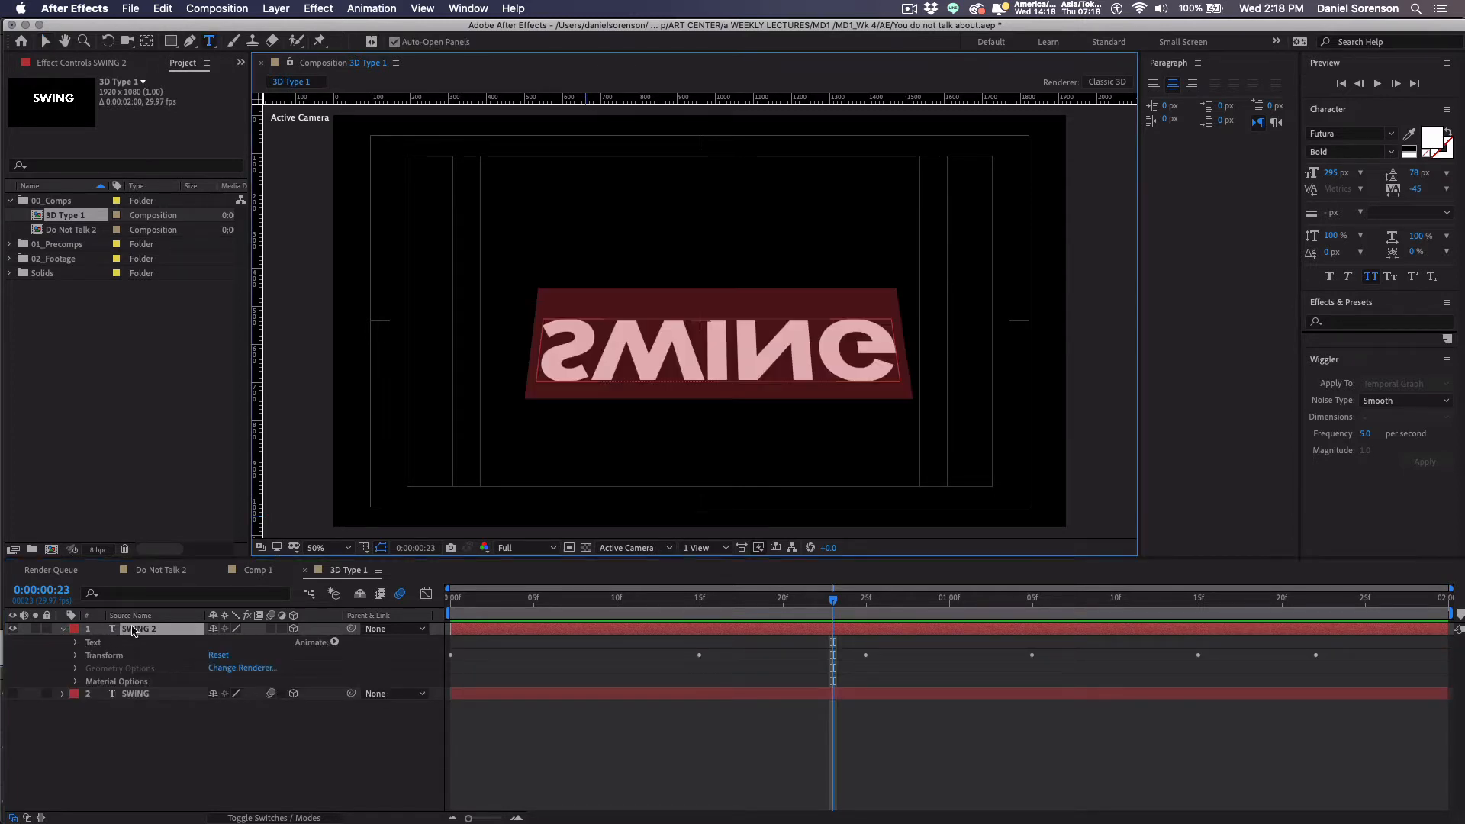
type("DOO")
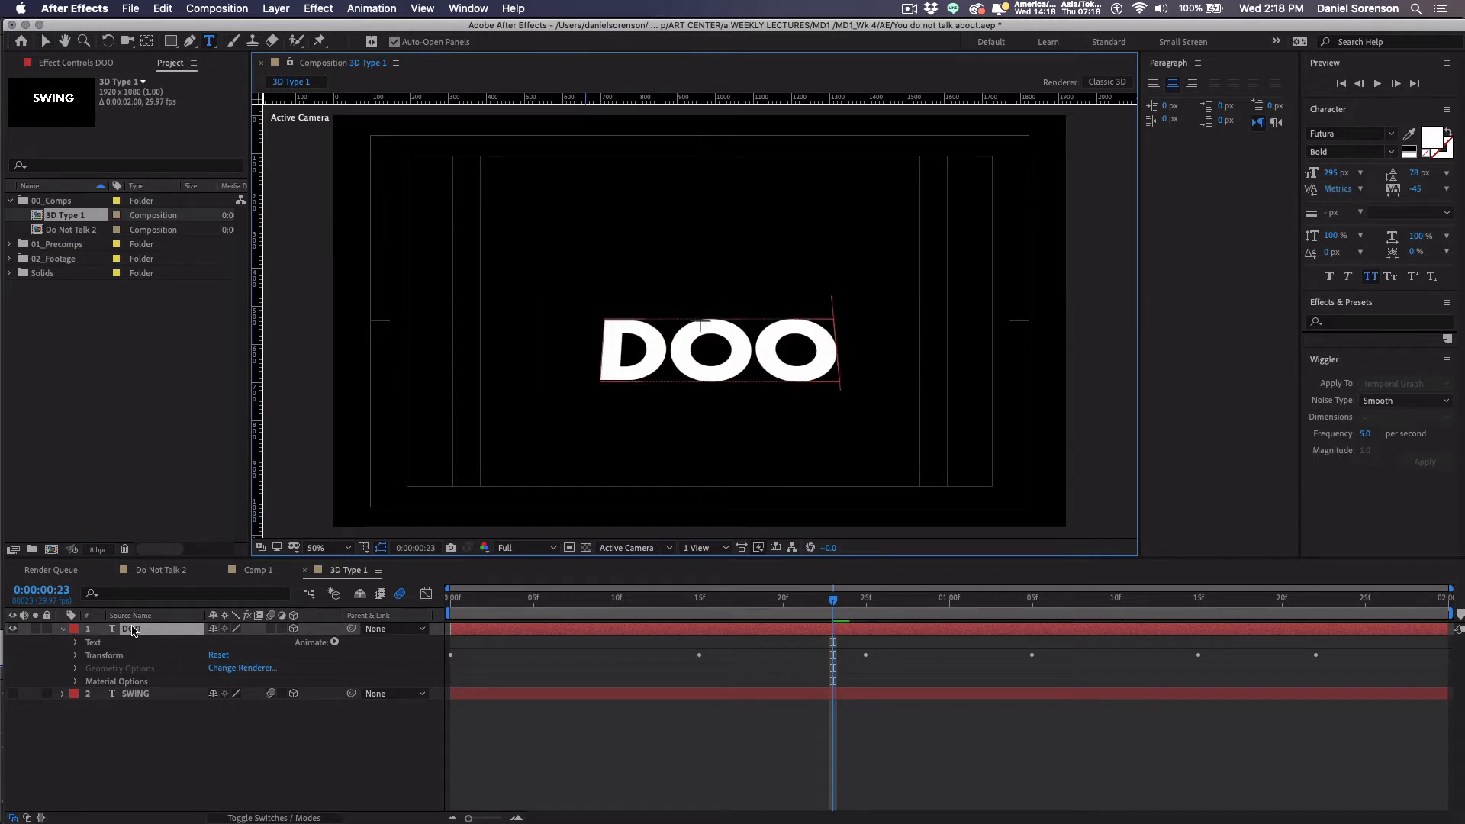
type("R")
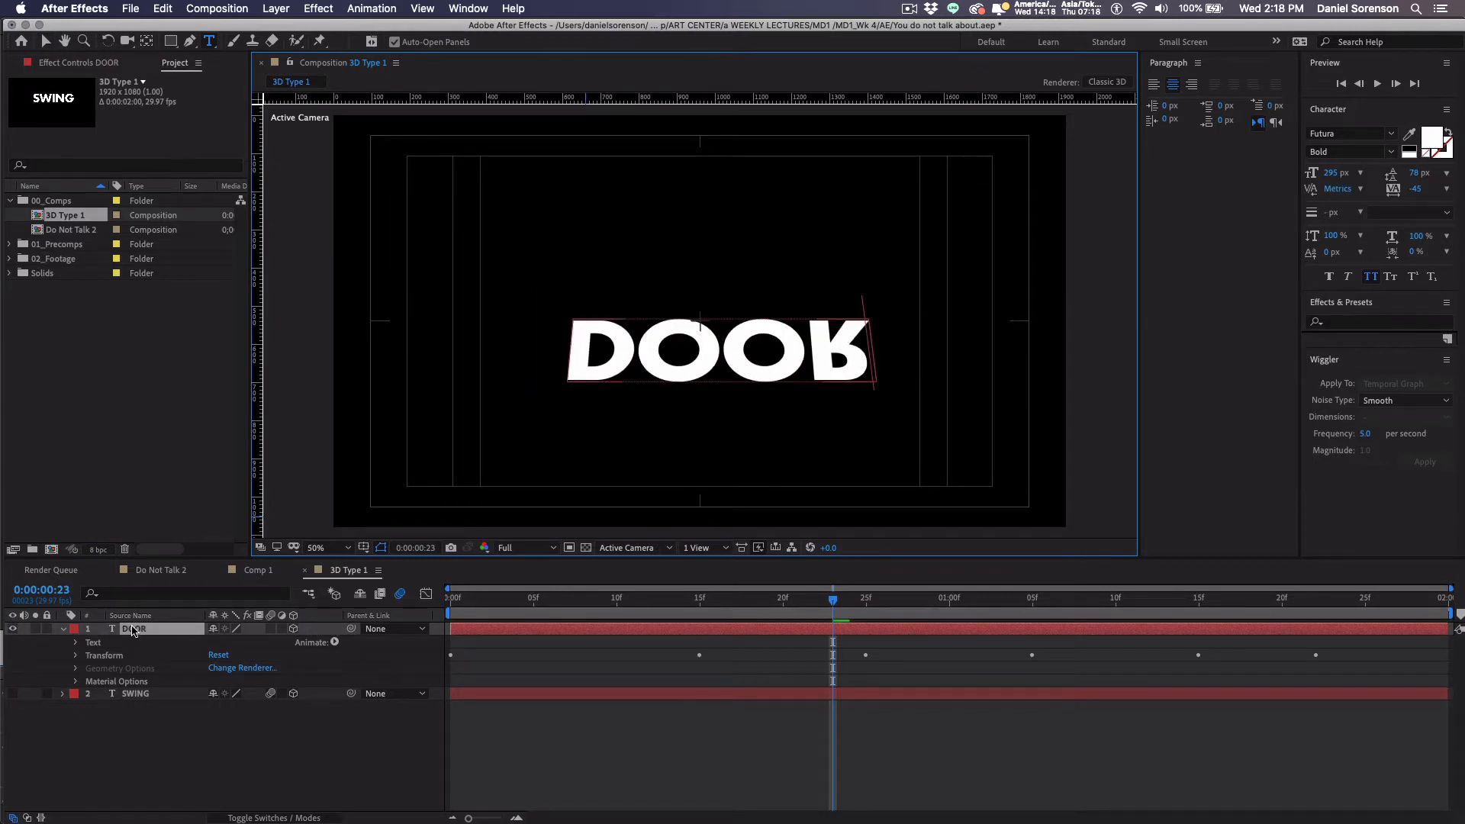
key("Caps_Lock")
Step: Remove all X Rotation keyframes from the DOOR layer with the playhead at frame 0, leaving the rotation at 0°
left_click(448, 603)
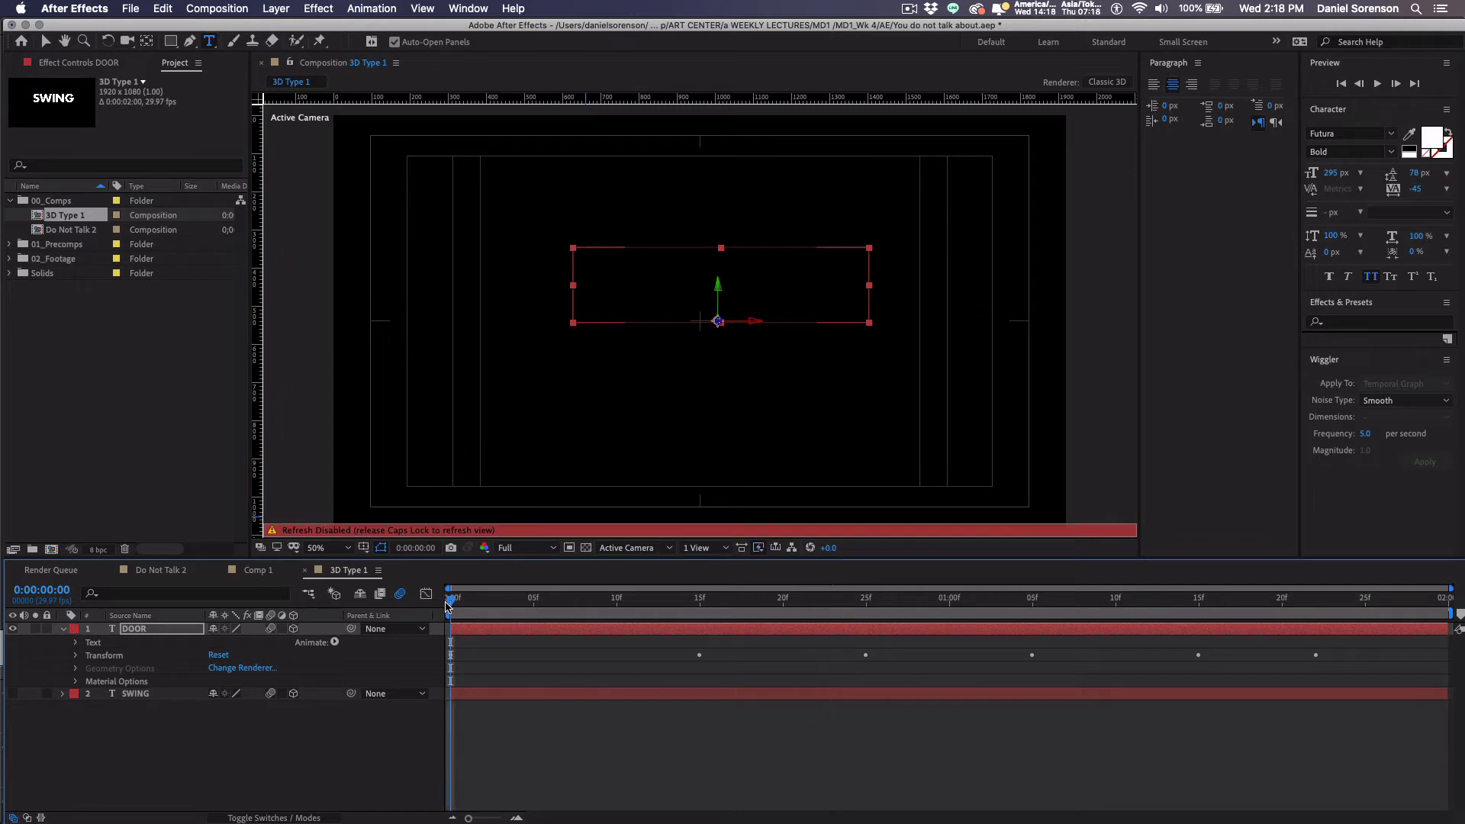
key("Caps_Lock")
left_click(75, 656)
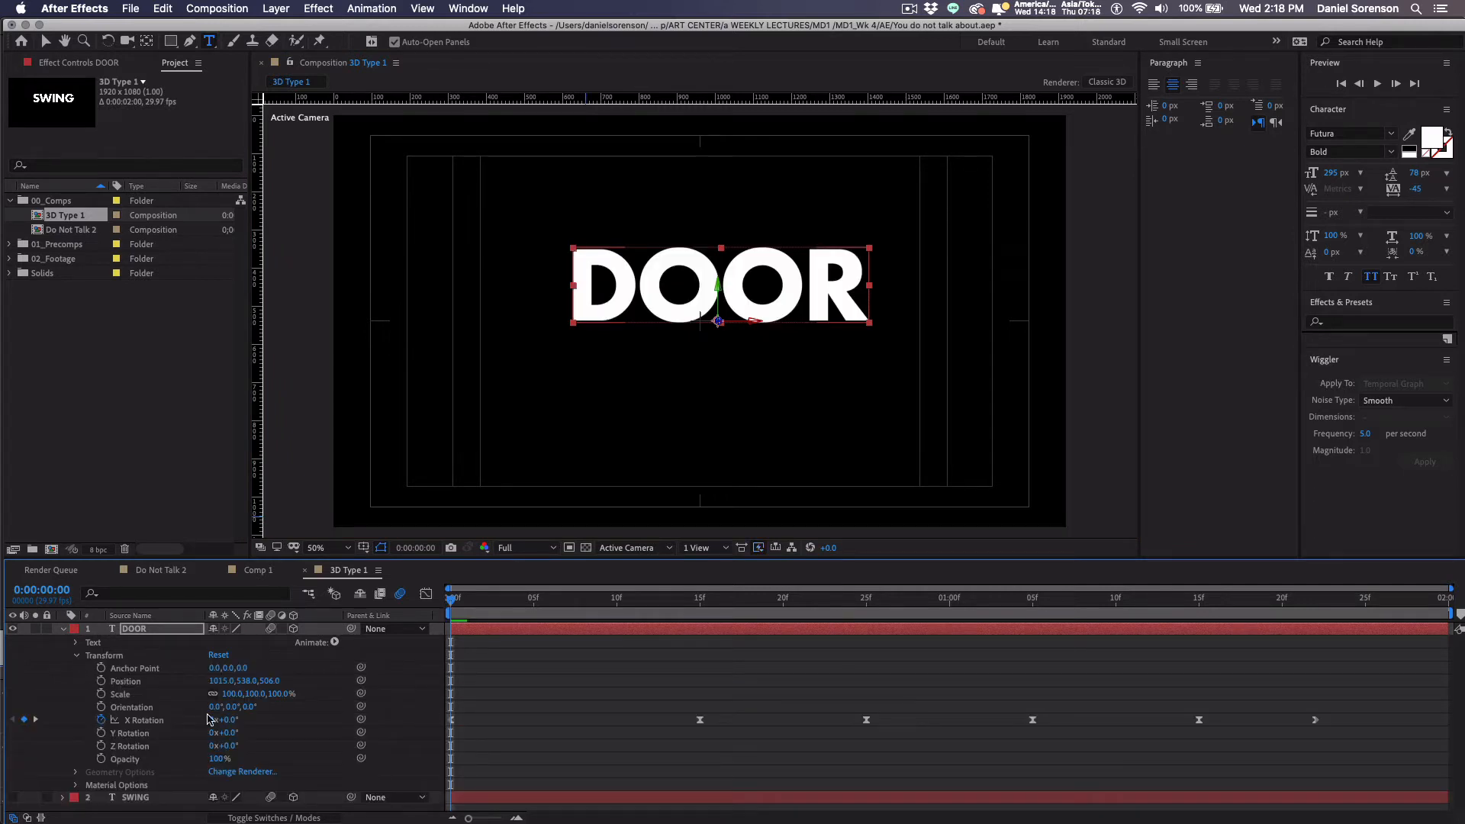
left_click(100, 721)
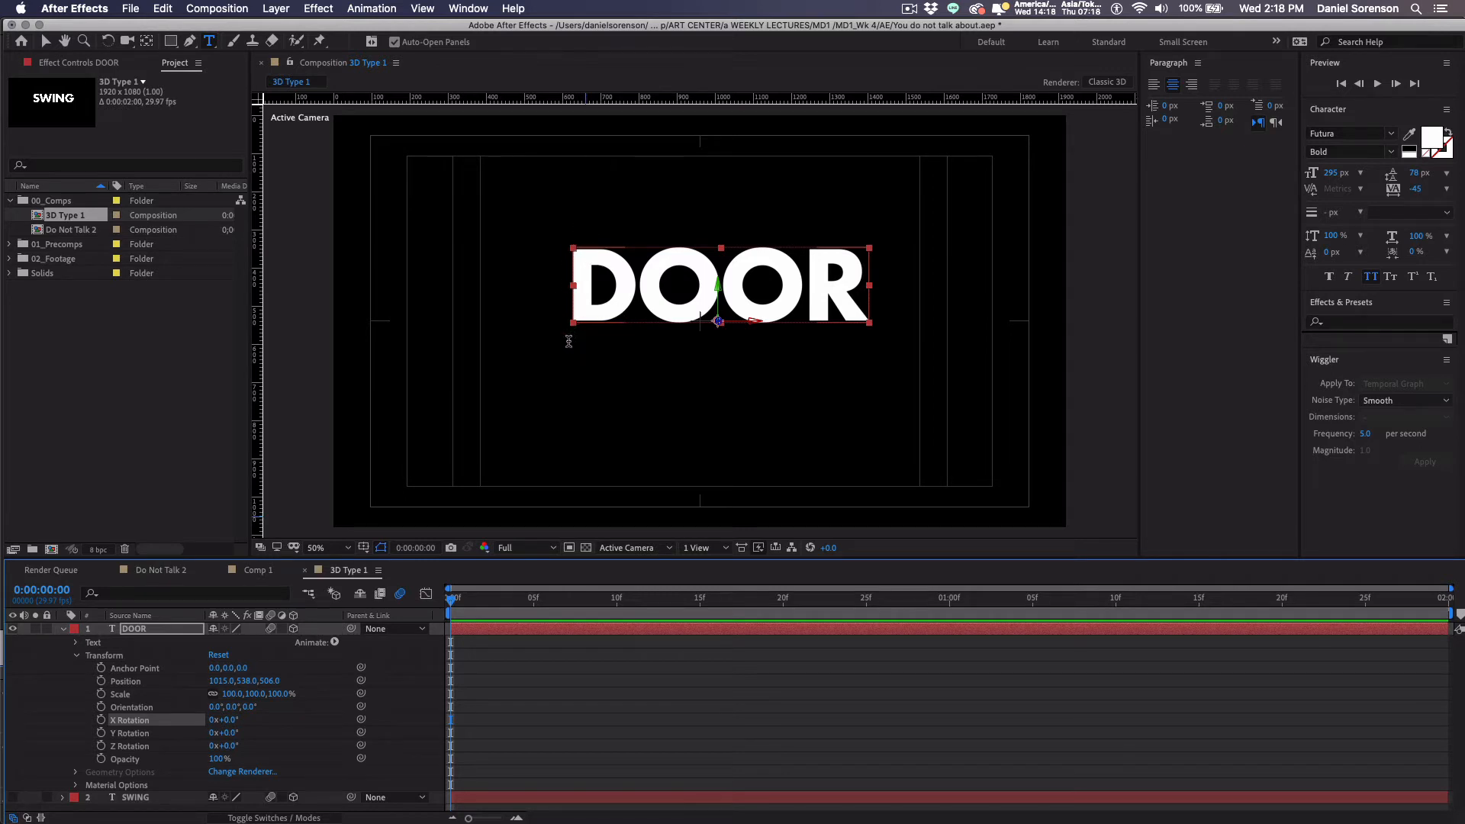
Step: Move the DOOR layer's anchor point to the middle of the D's outer vertical edge, at about -450, -109, 0
key("comma")
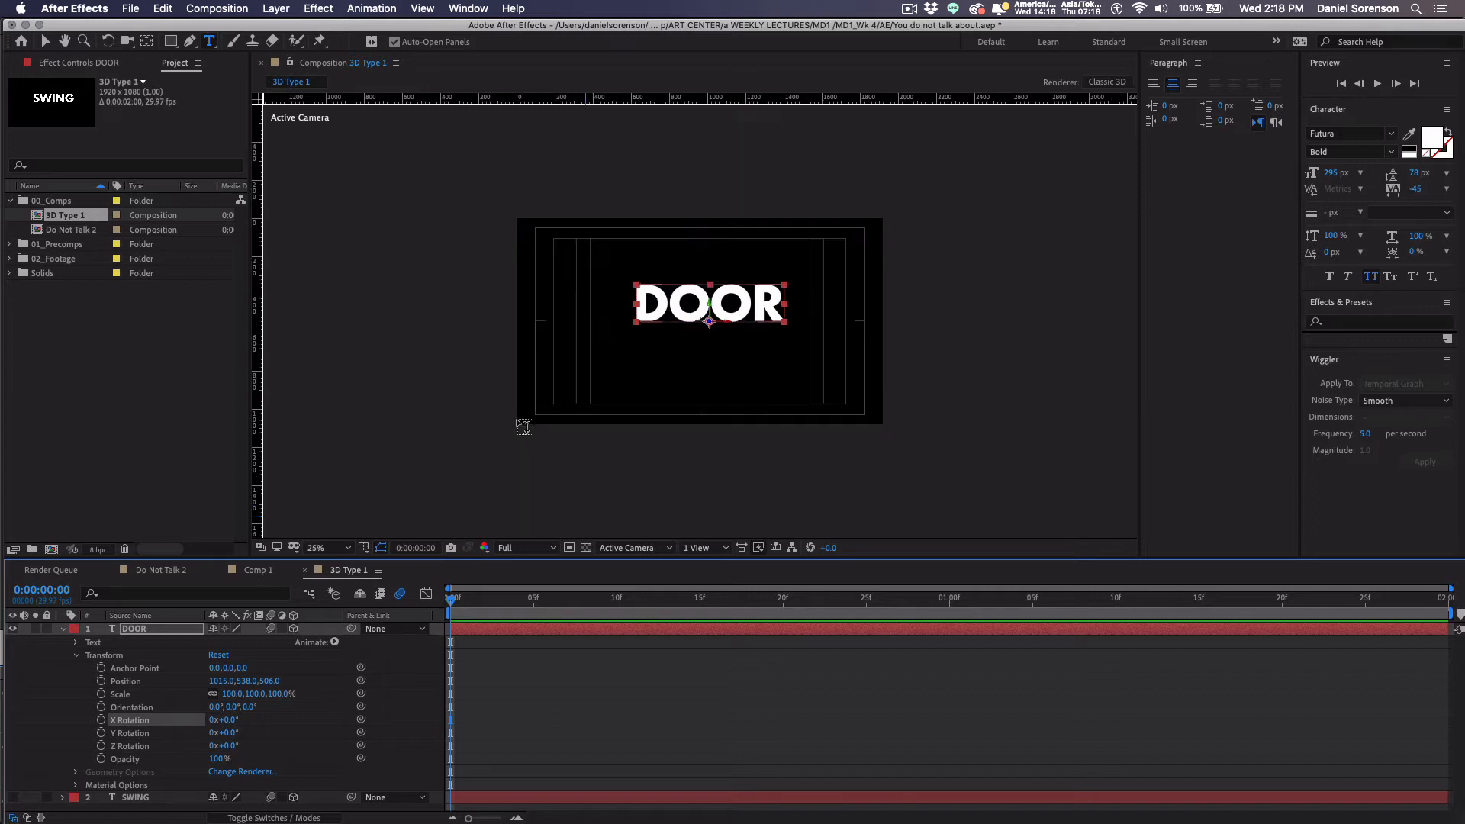
key("slash")
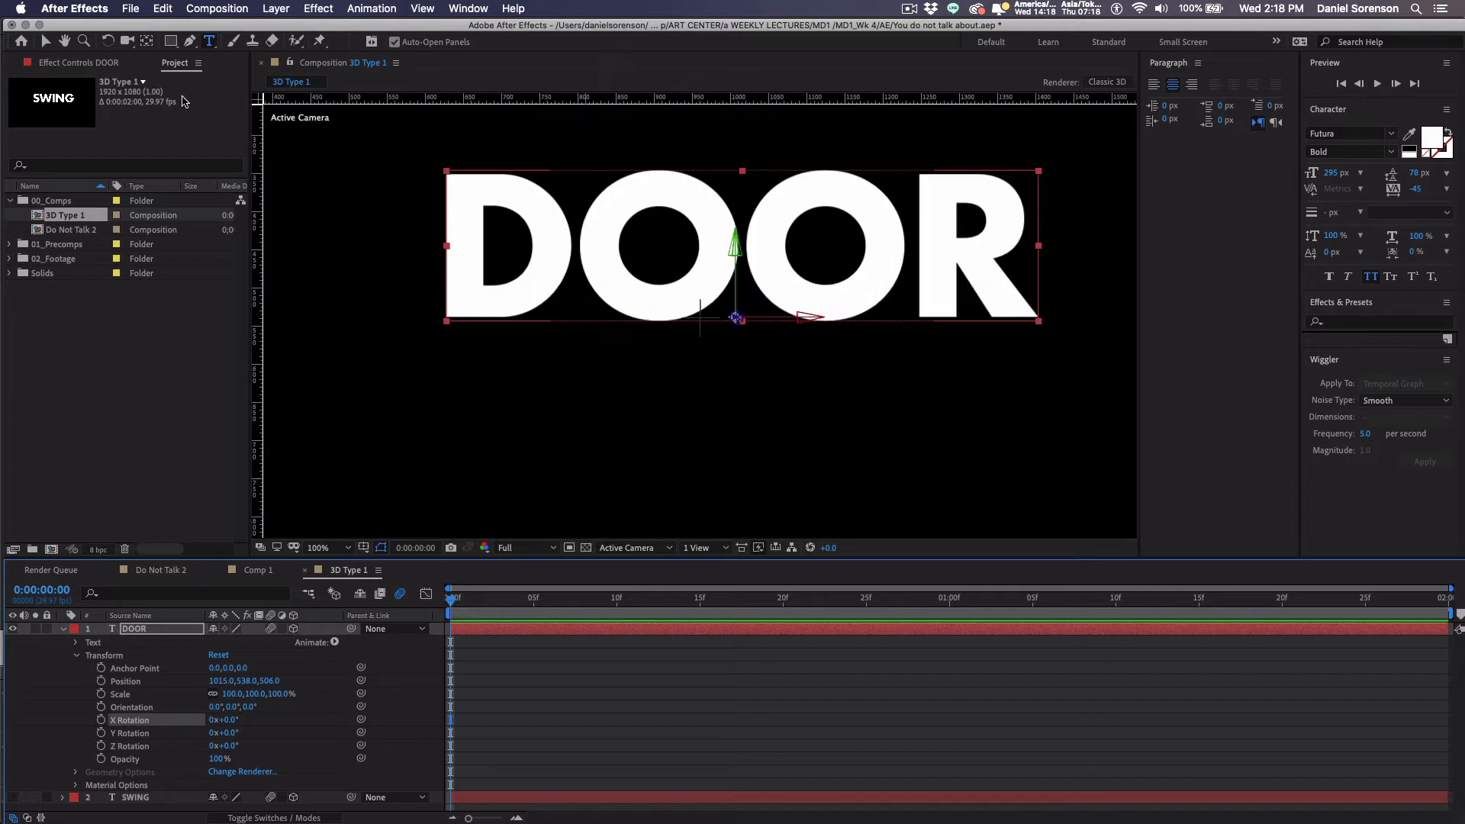
left_click(143, 40)
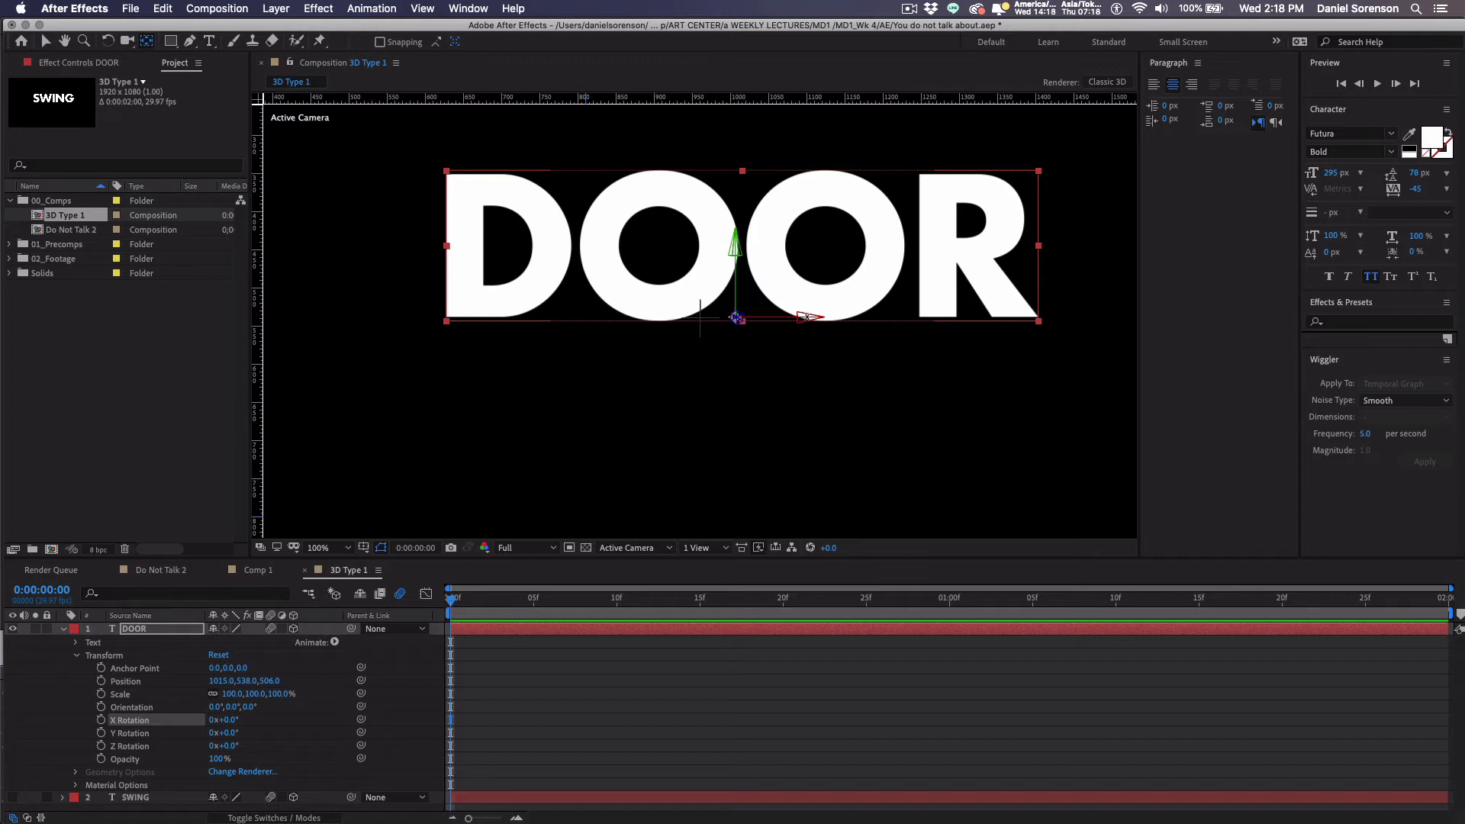
left_click_drag(805, 316, 463, 299)
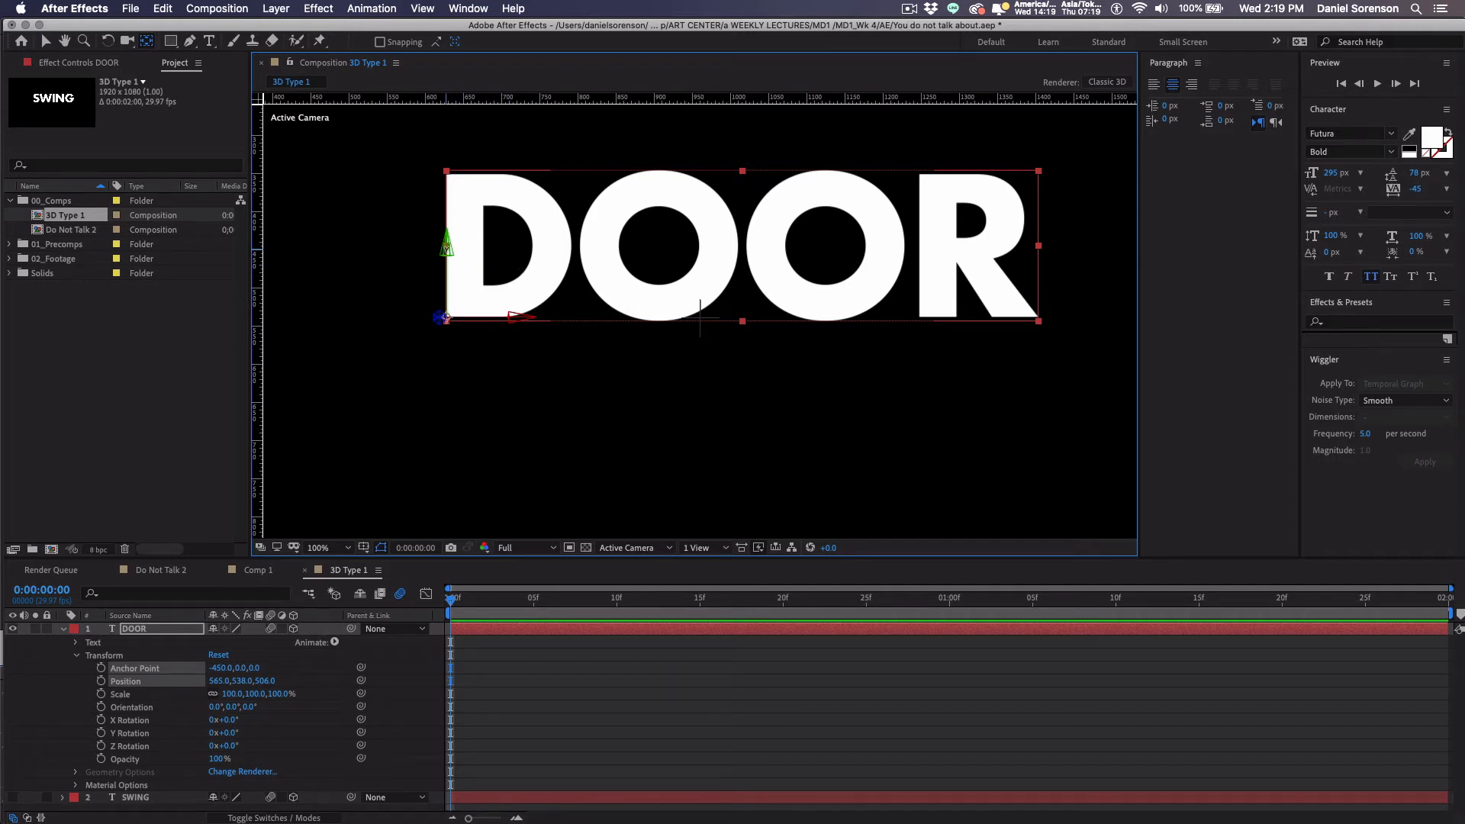
left_click_drag(445, 317, 445, 245)
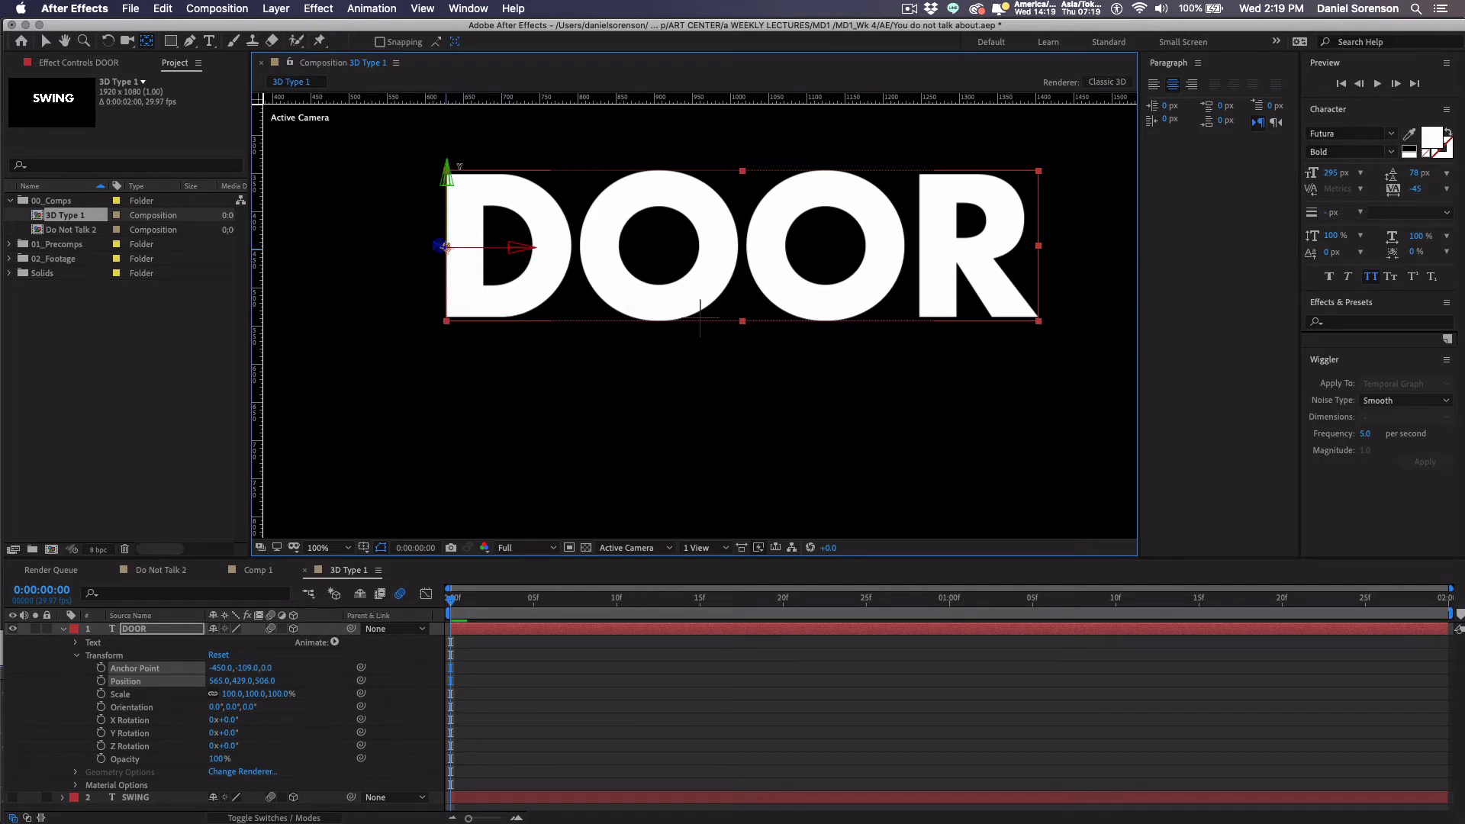
Step: Keyframe the DOOR layer's Y Rotation from 0° at frame 0 to -98° at frame 15
left_click(604, 730)
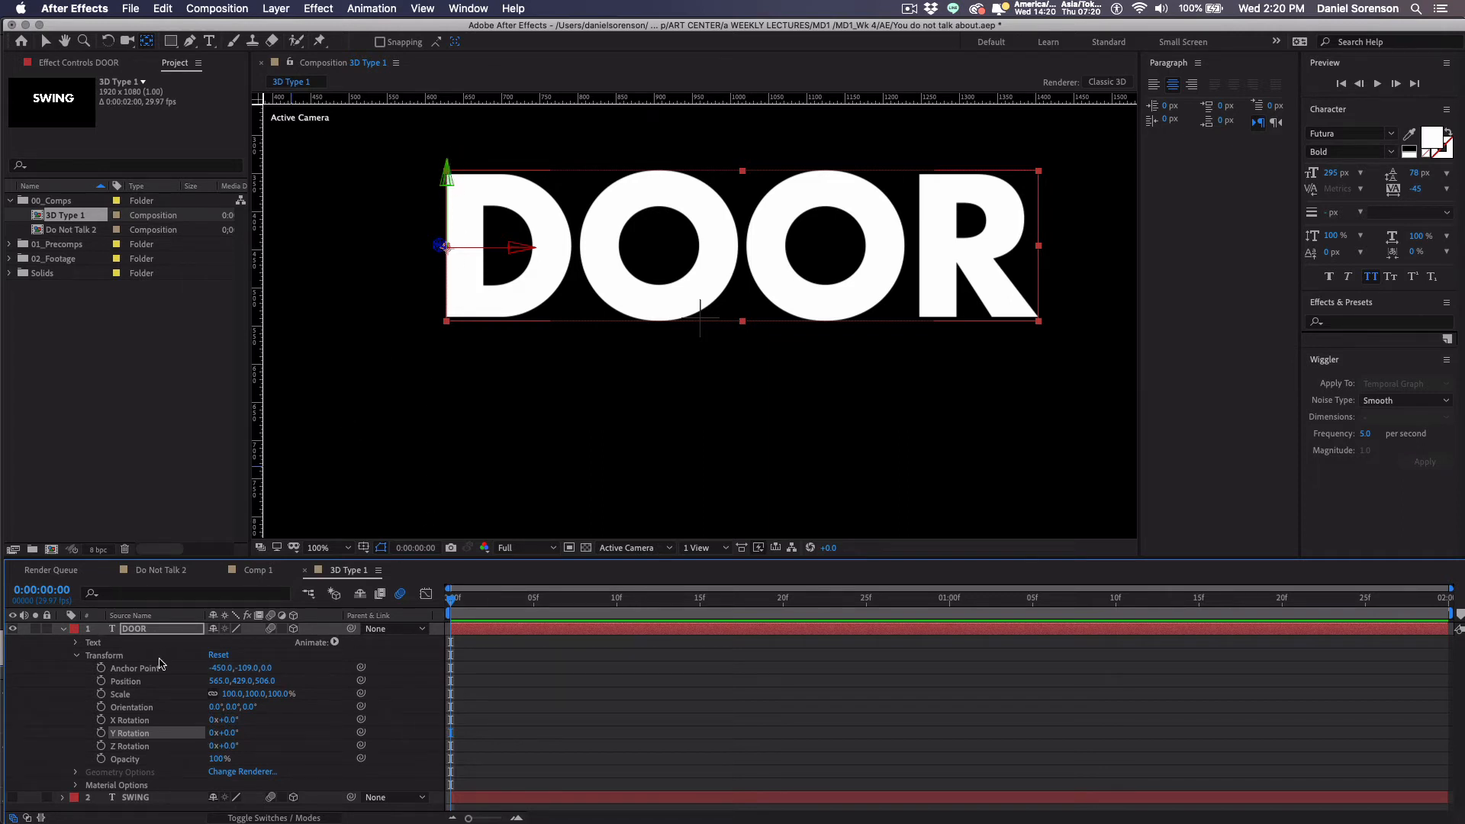
left_click(102, 734)
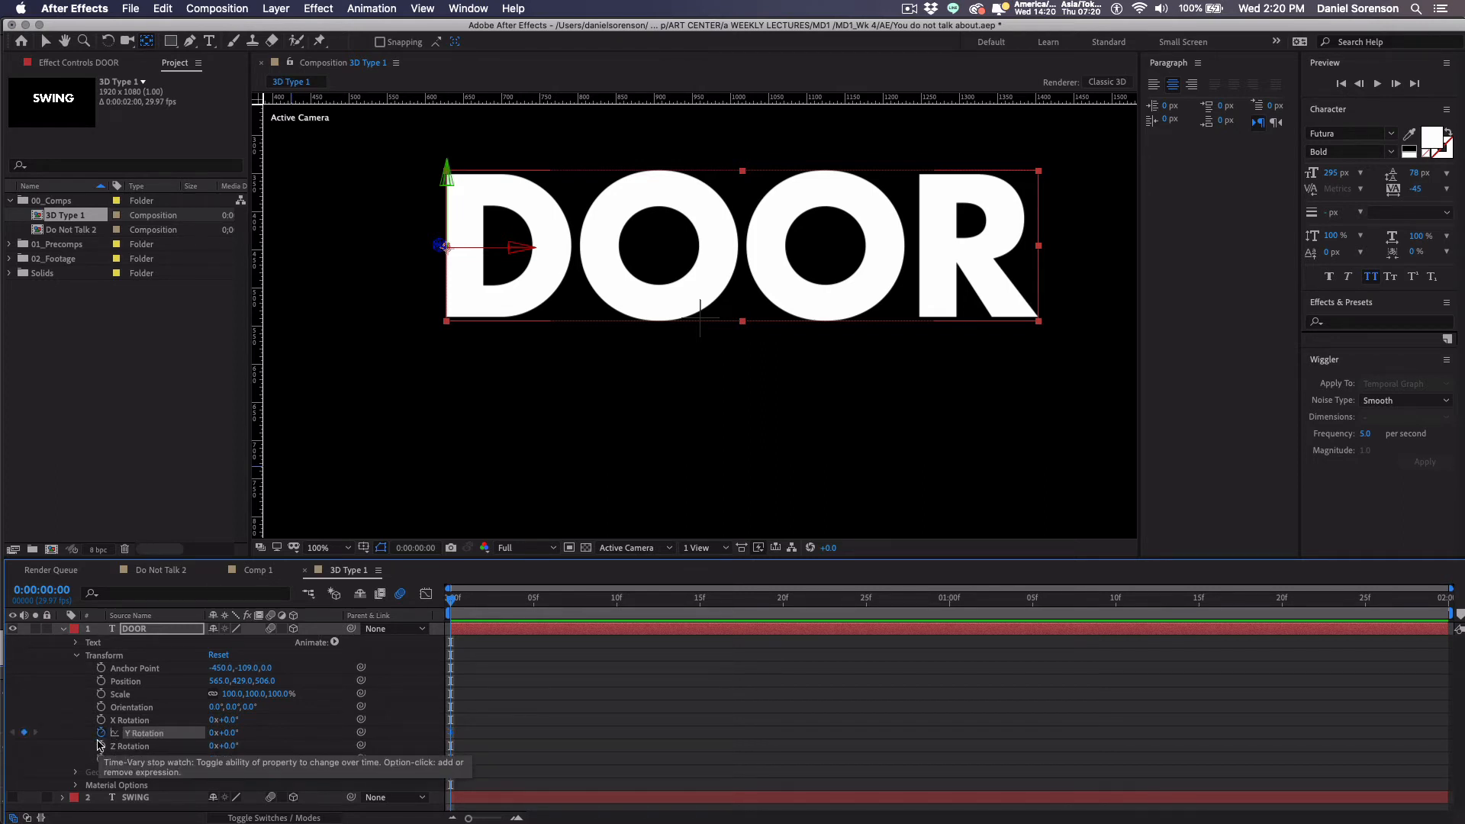
left_click_drag(451, 607, 700, 603)
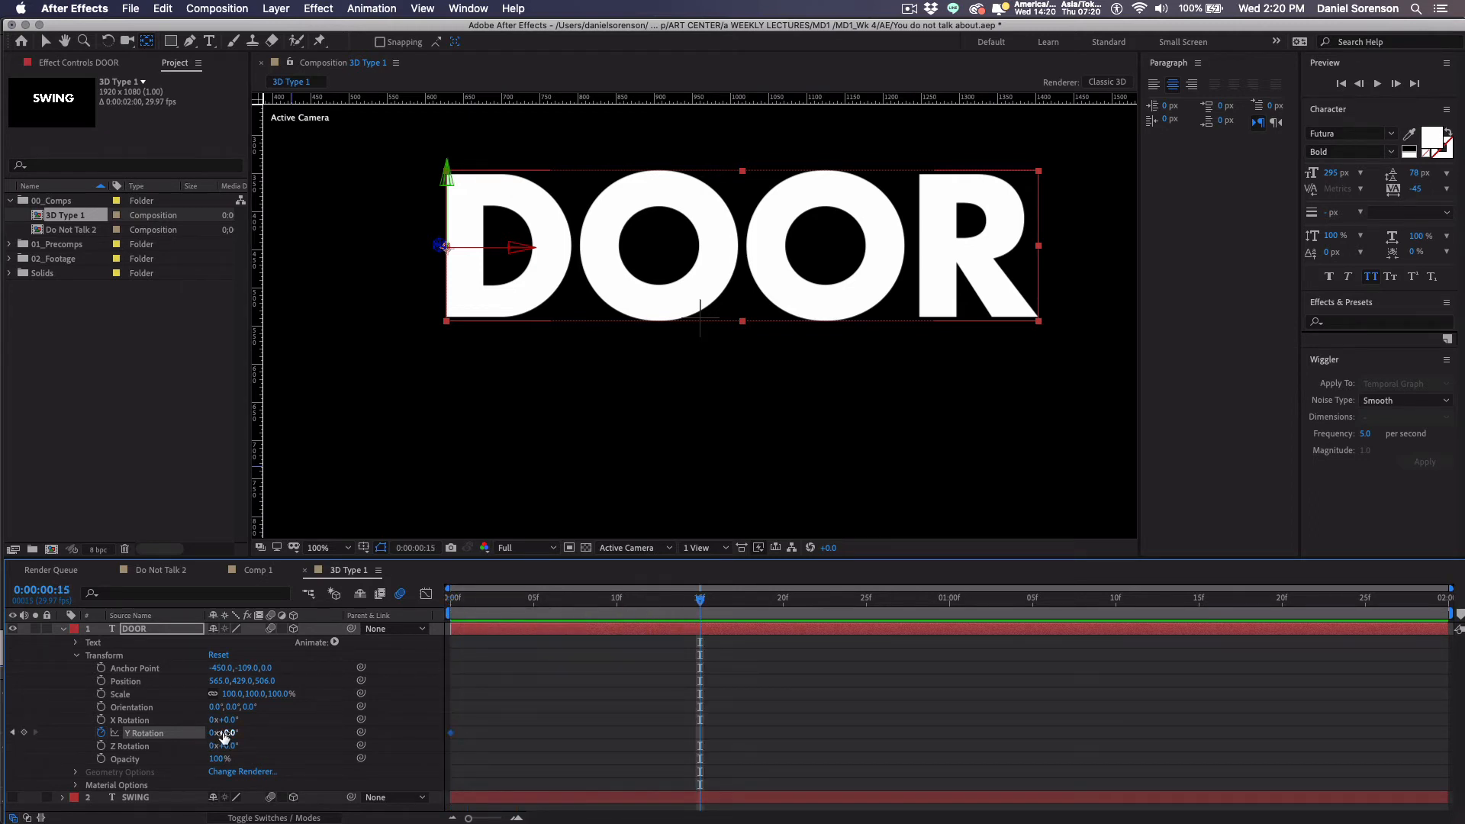
mouse_move(222, 732)
left_mouse_down()
mouse_move(145, 734)
mouse_move(215, 734)
left_mouse_up()
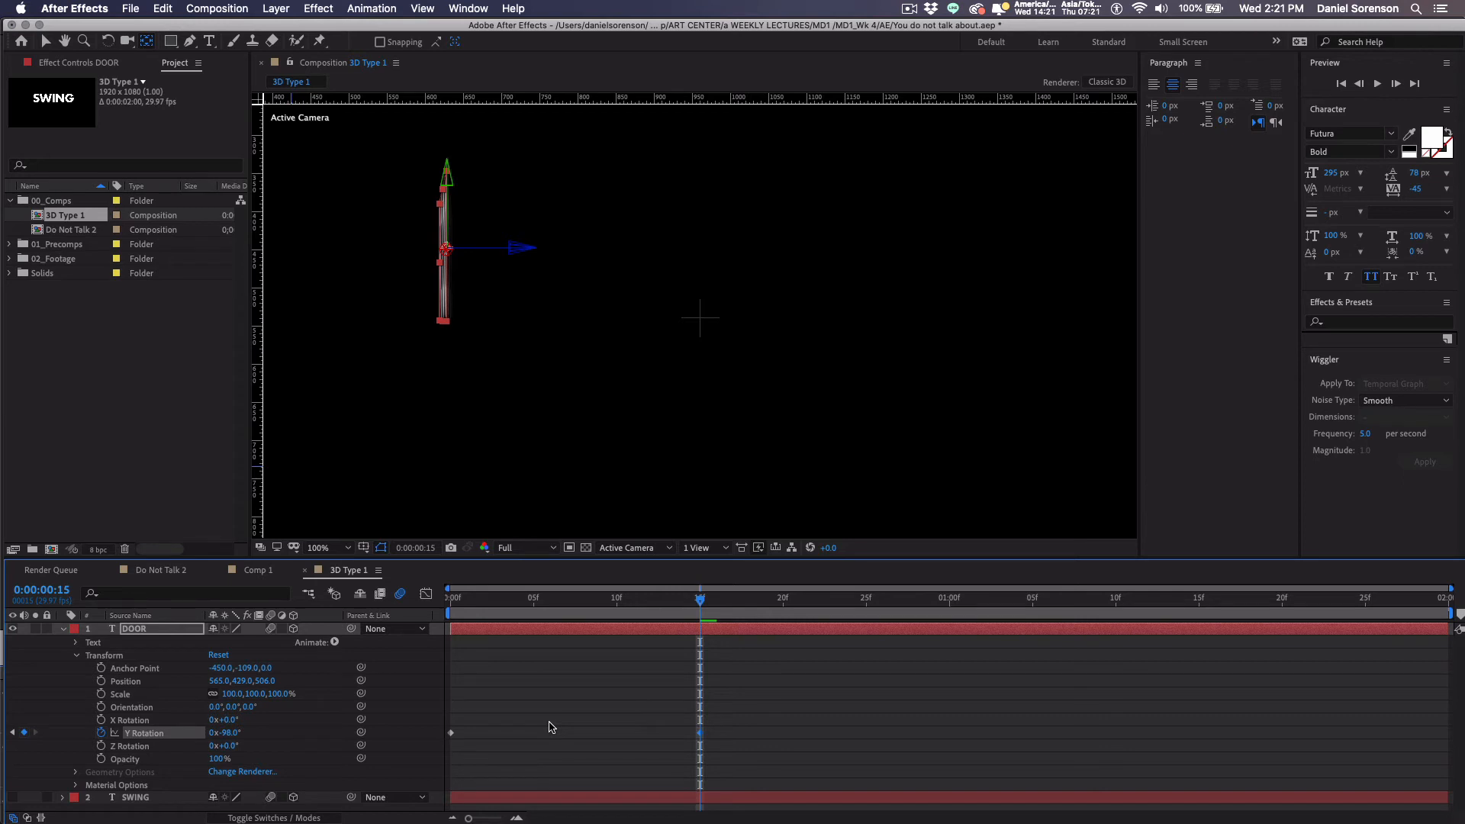
left_click_drag(455, 601, 699, 618)
Step: Apply Easy Ease In to the Y Rotation keyframe at frame 15 and lengthen its incoming influence in the speed graph
right_click(700, 733)
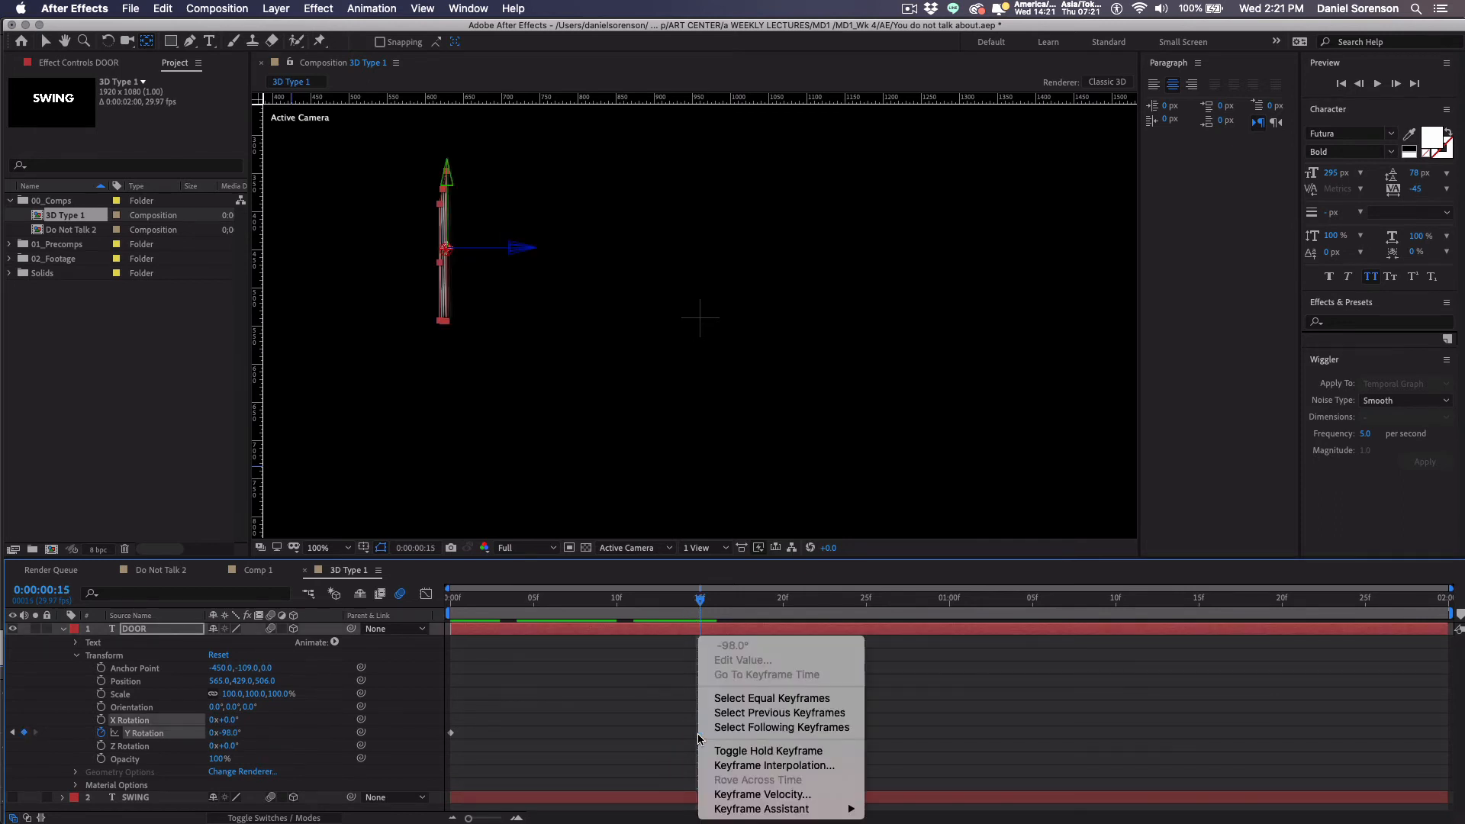
mouse_move(798, 809)
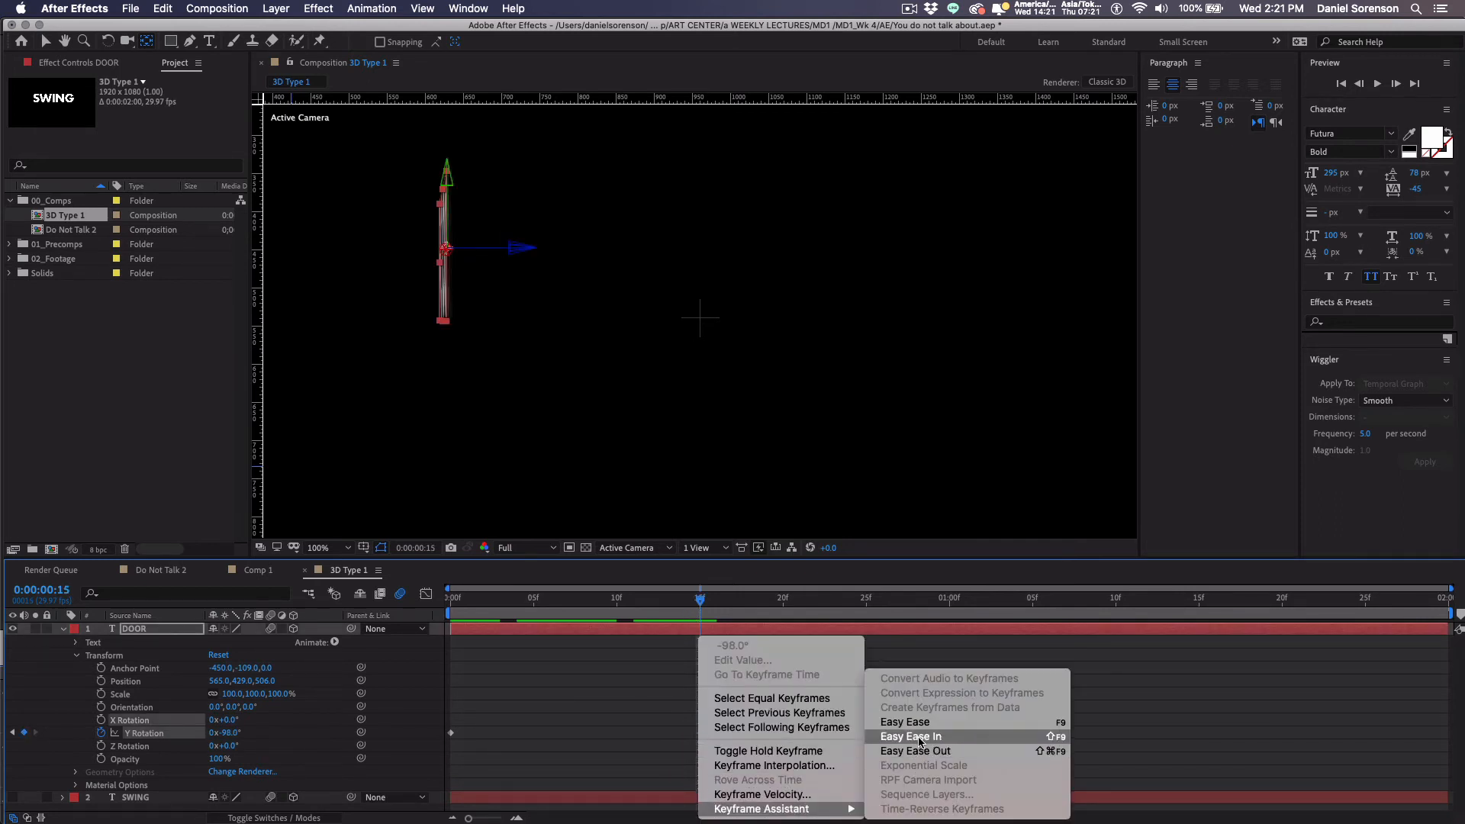
left_click(916, 737)
left_click(426, 594)
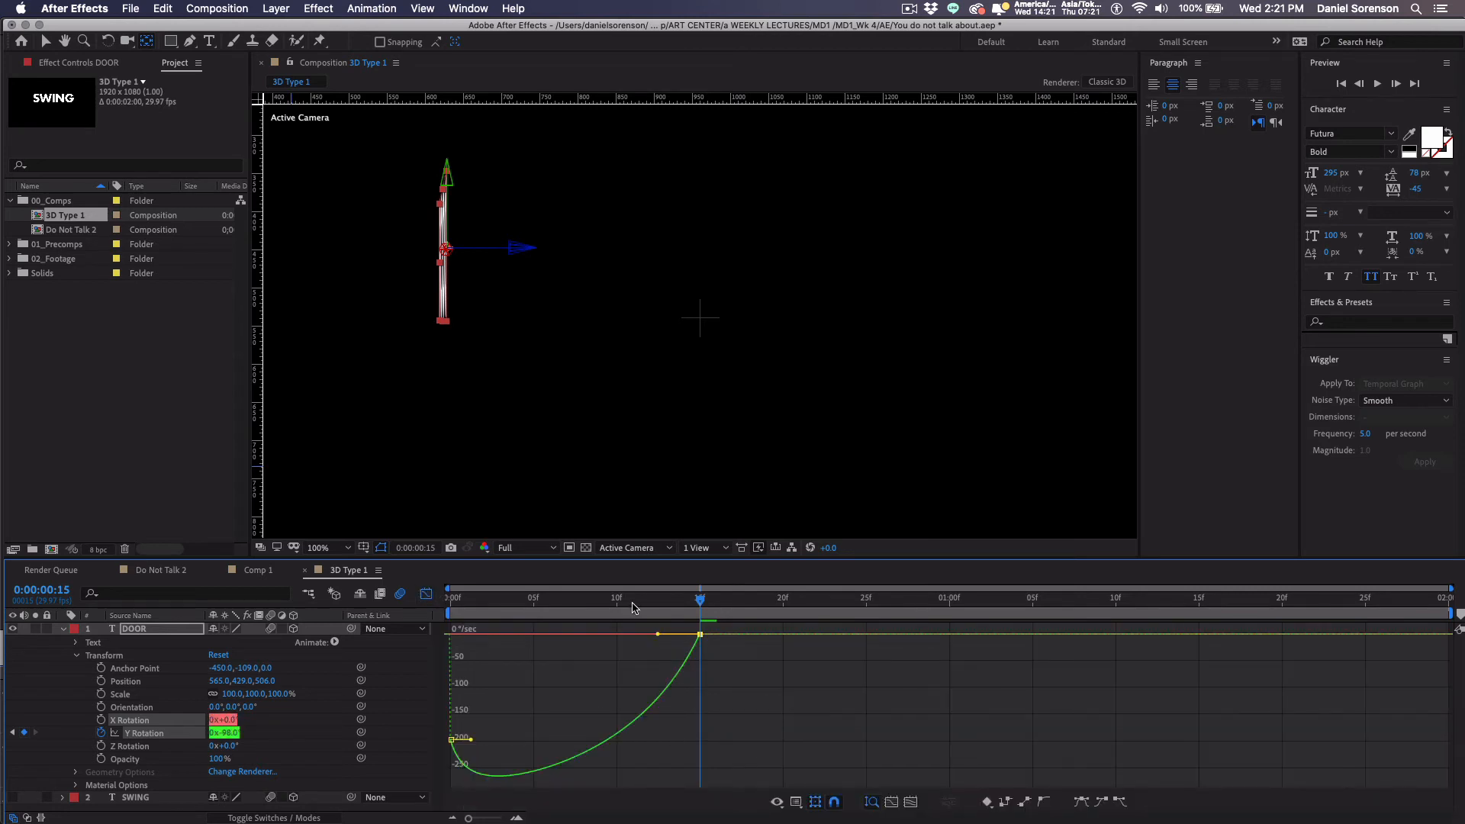
left_click_drag(658, 634, 595, 637)
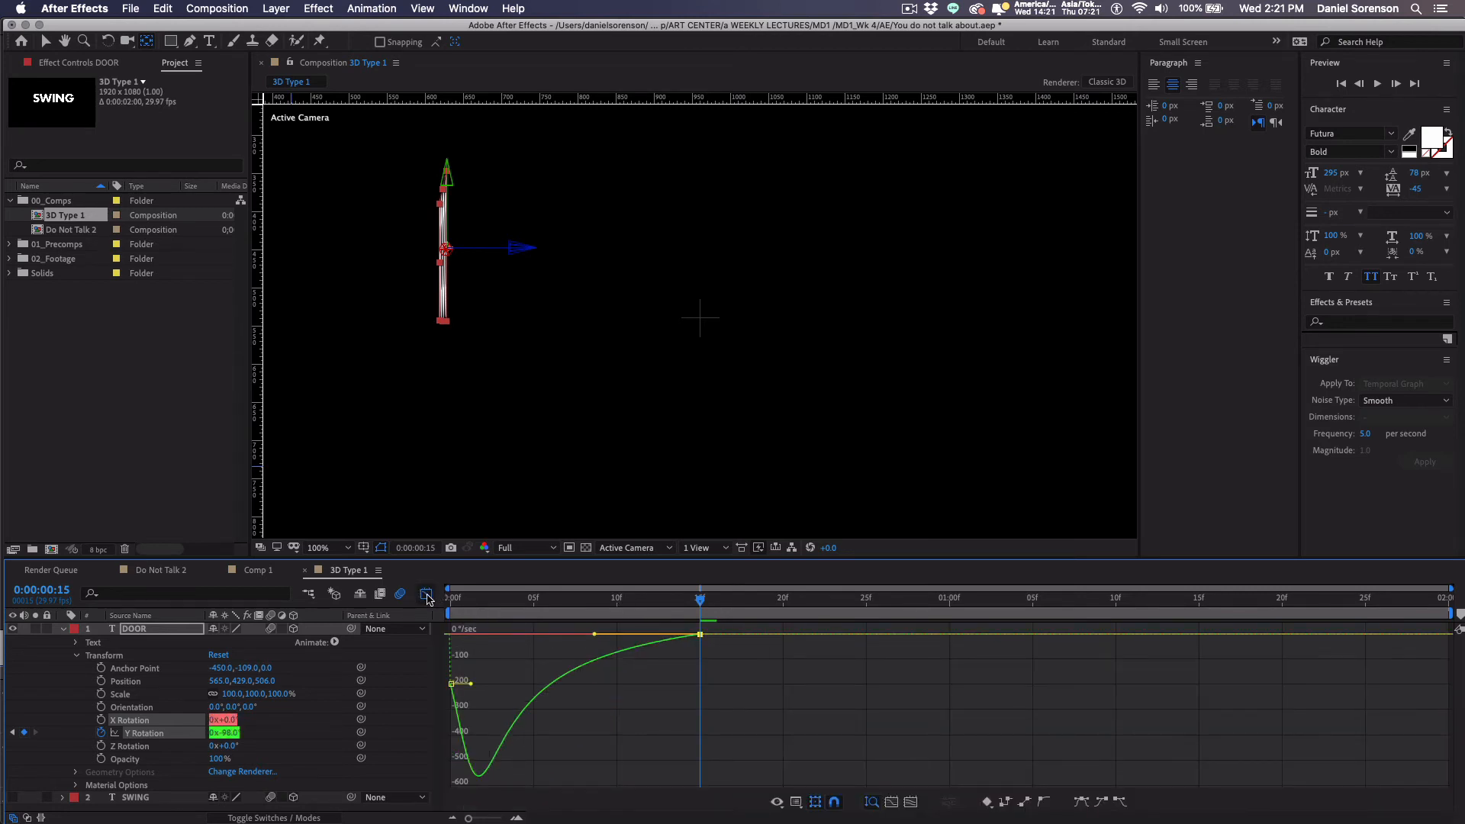
left_click(426, 593)
Step: Play the DOOR rotation from the first frame several times to check its swing and easing
left_click(464, 601)
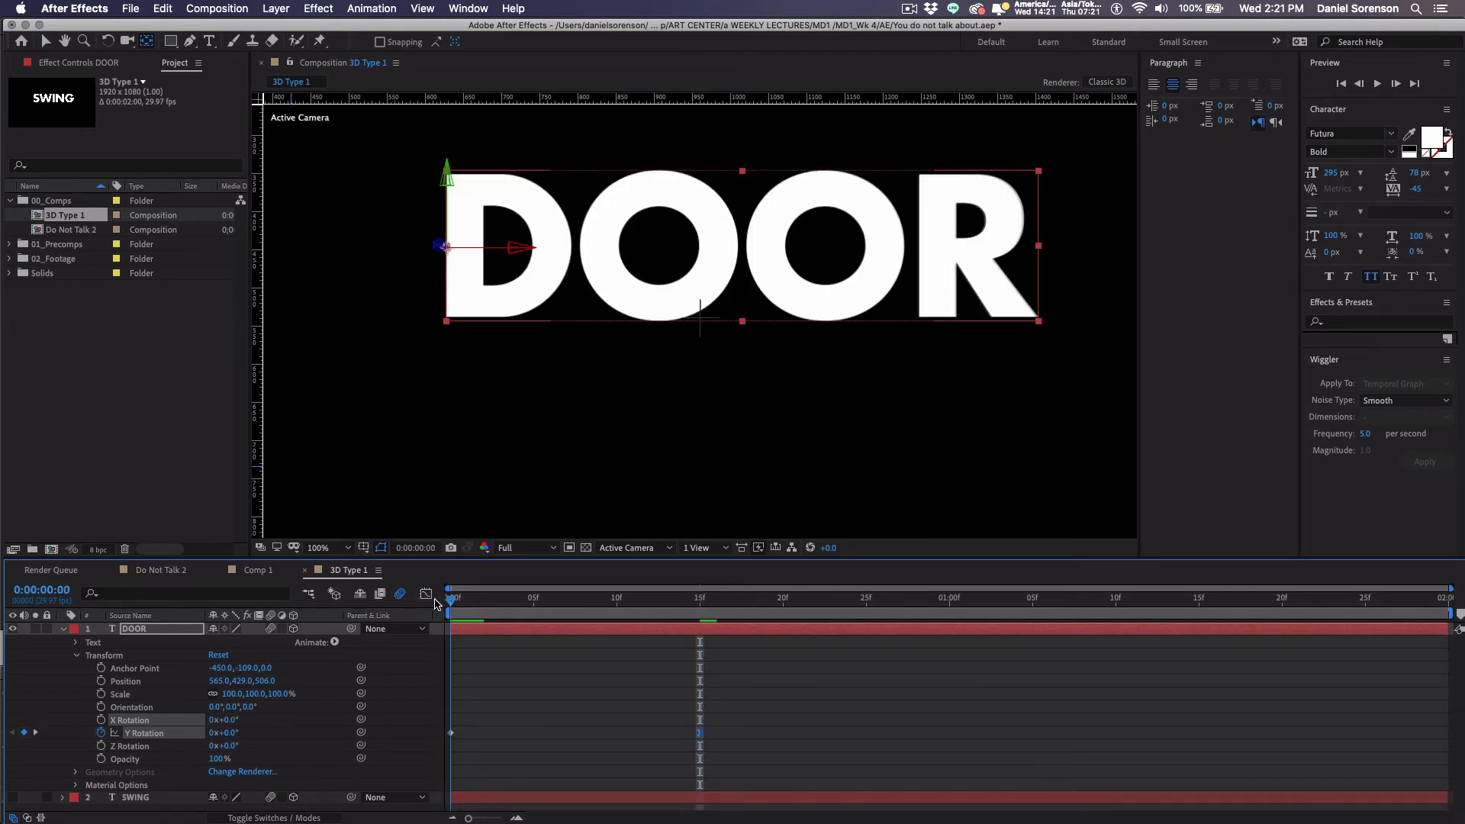
key("space")
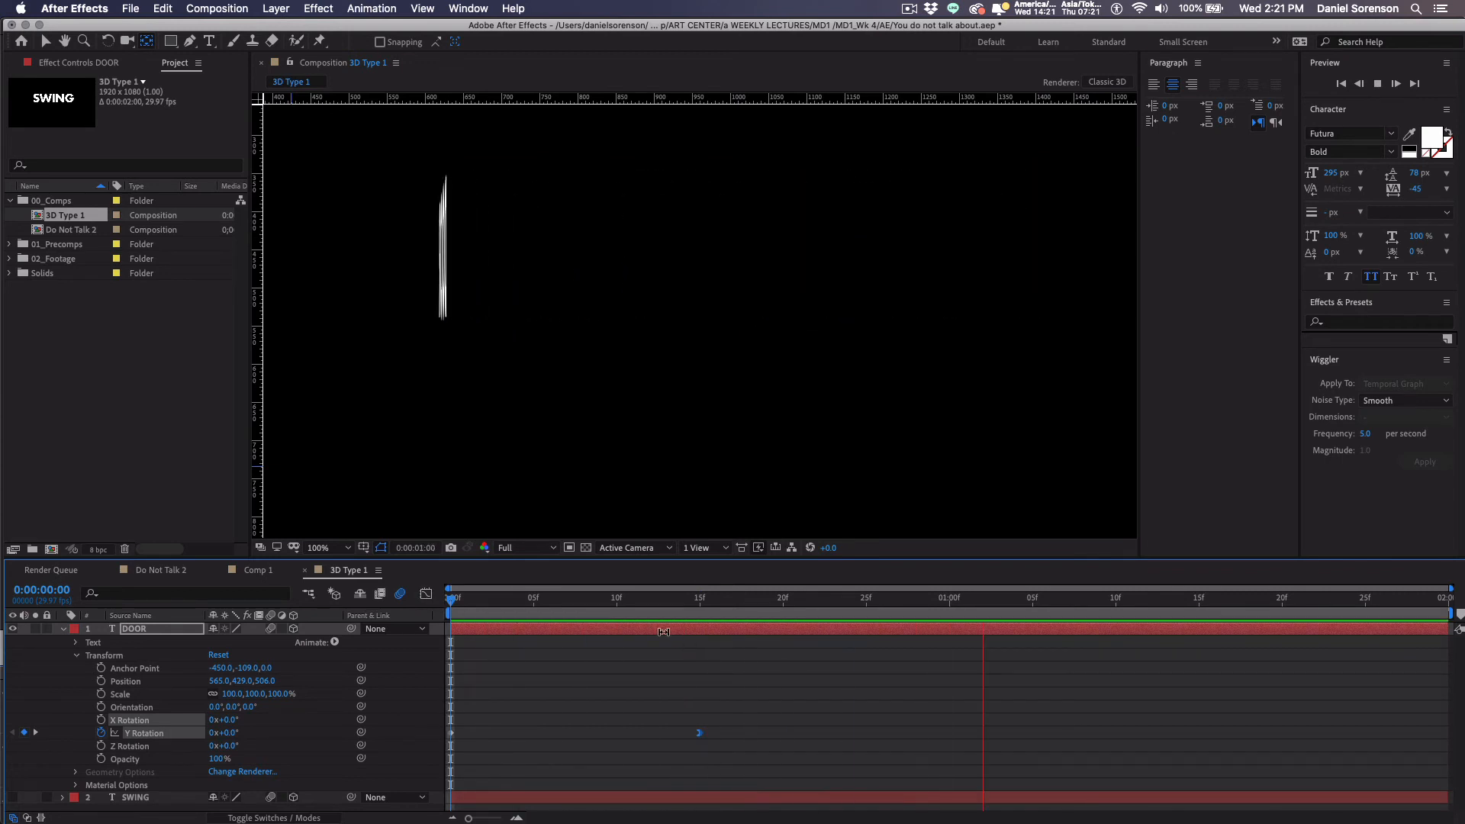
left_click_drag(501, 605, 430, 603)
key("space")
key("space")
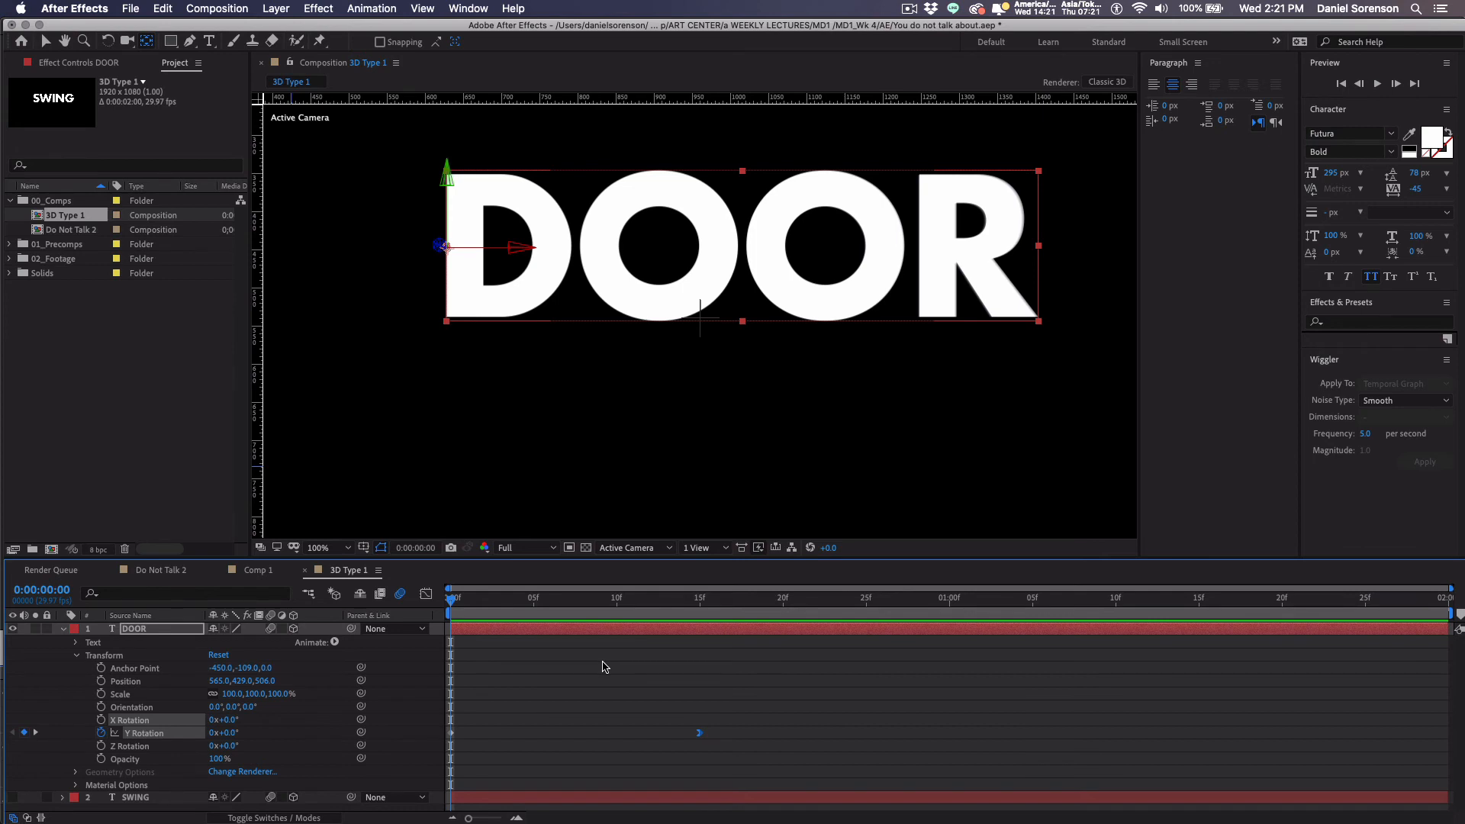
key("space")
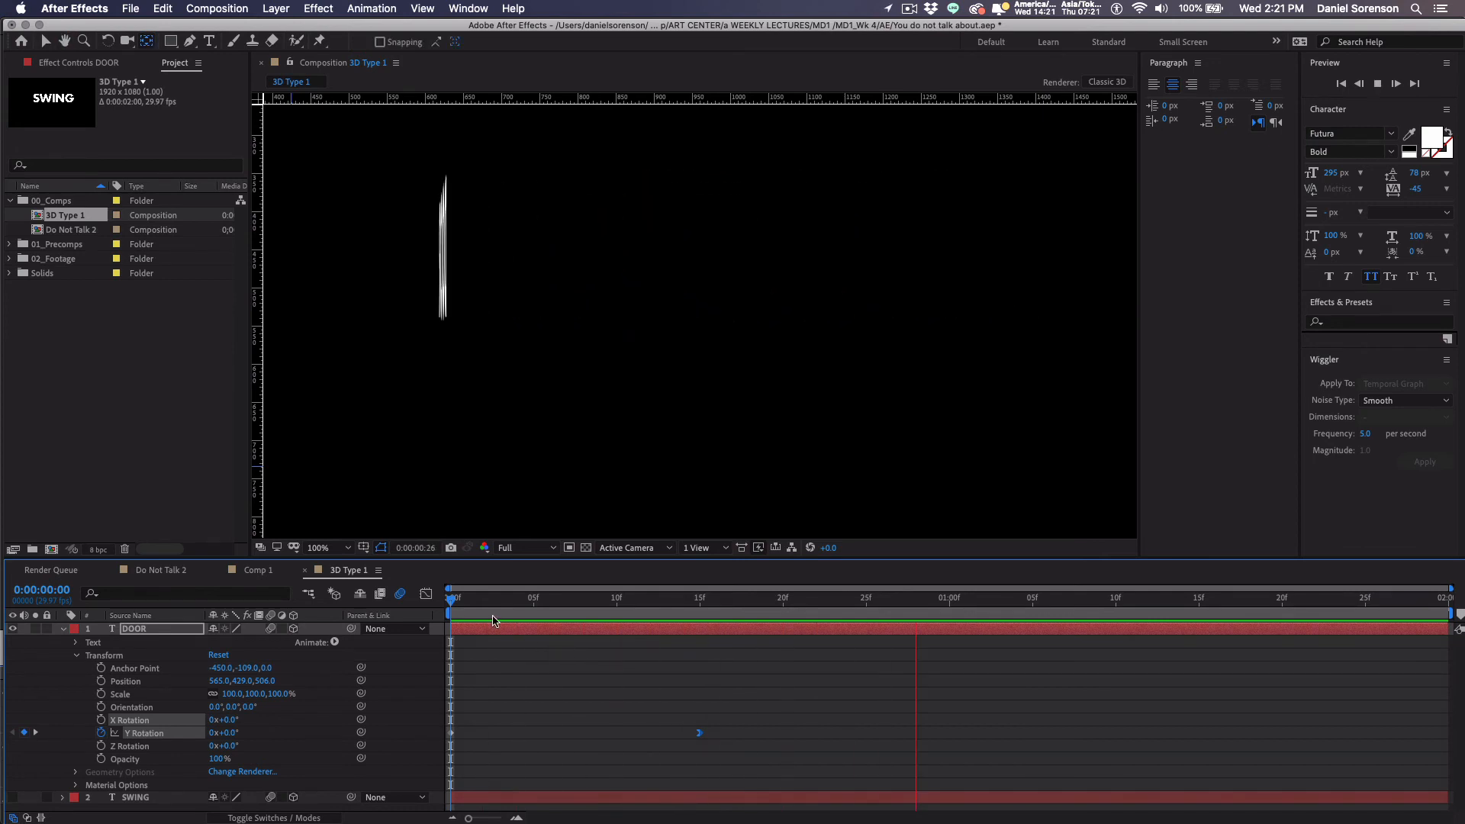
key("space")
left_click_drag(478, 603, 433, 613)
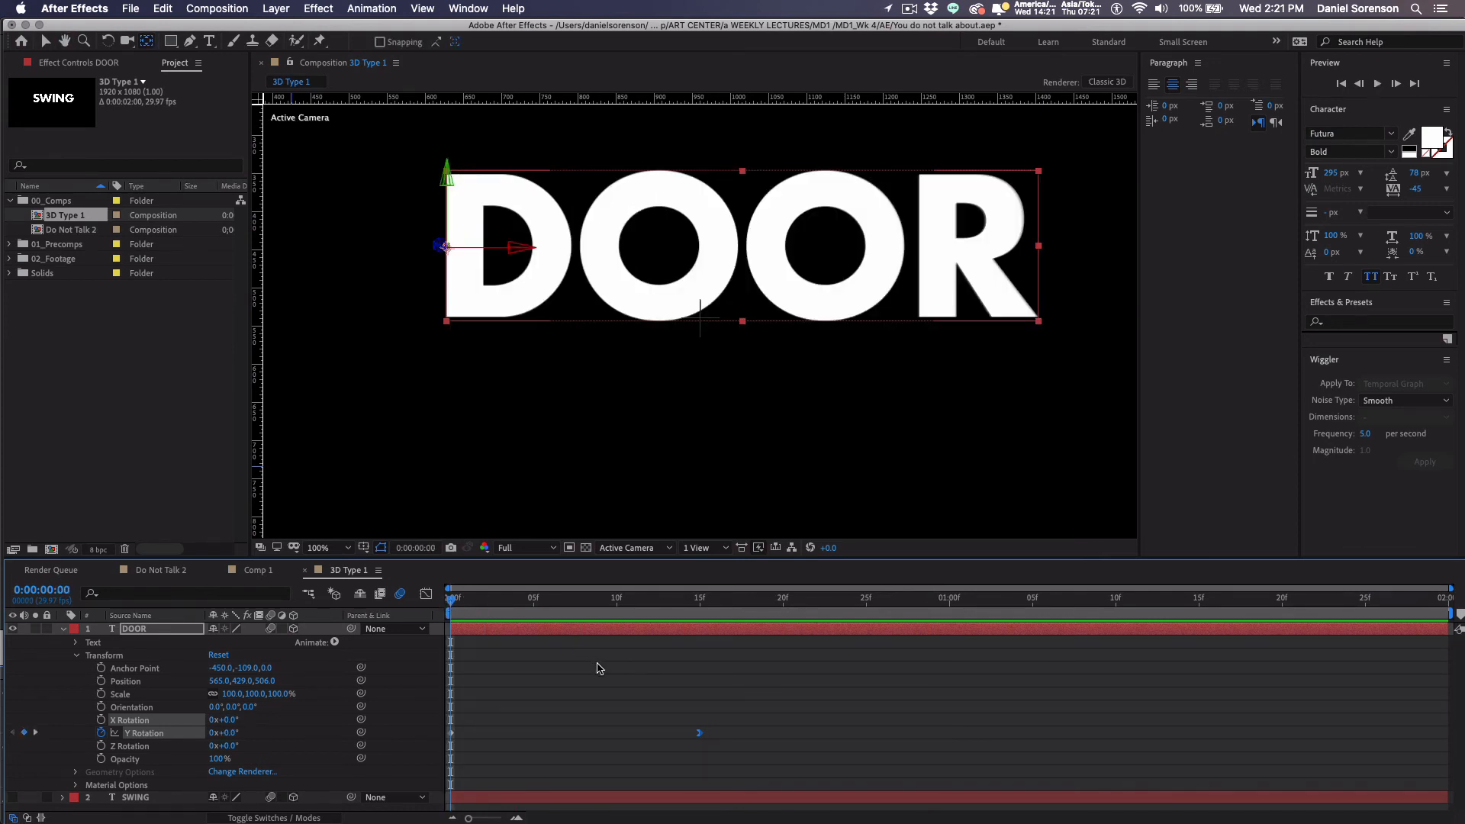
key("space")
key("space")
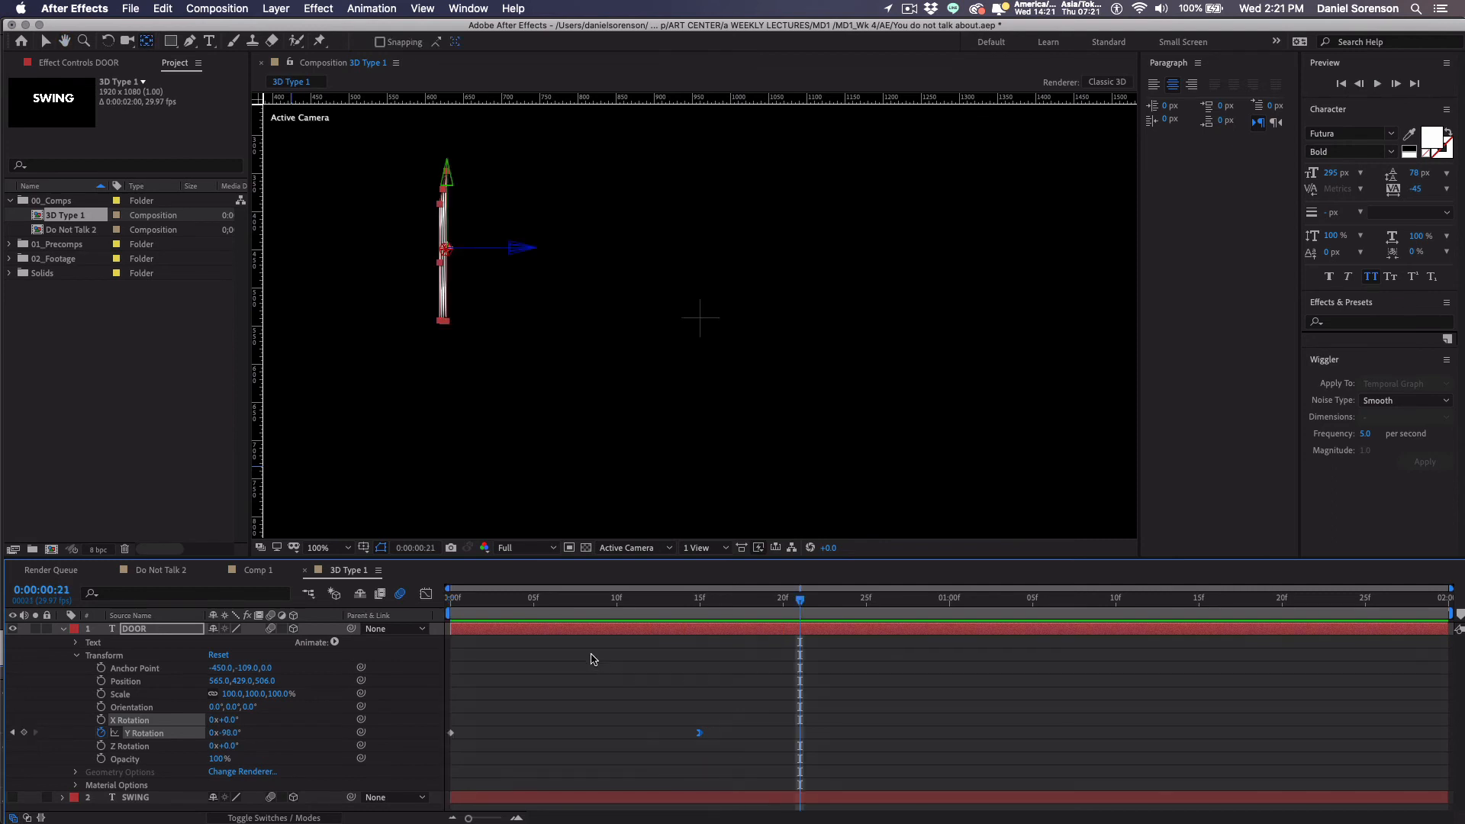
left_click(463, 608)
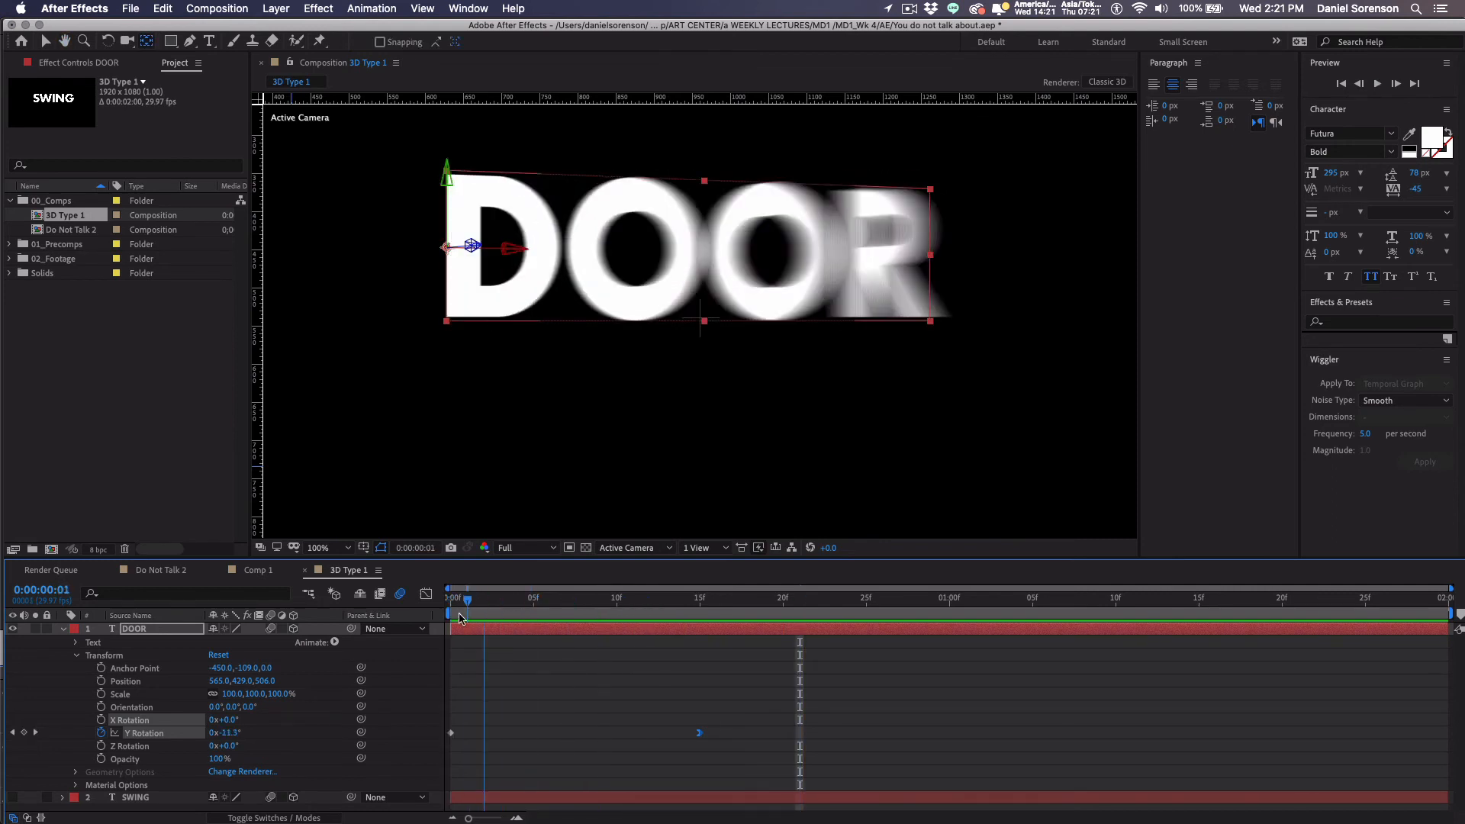
left_click_drag(460, 618, 410, 618)
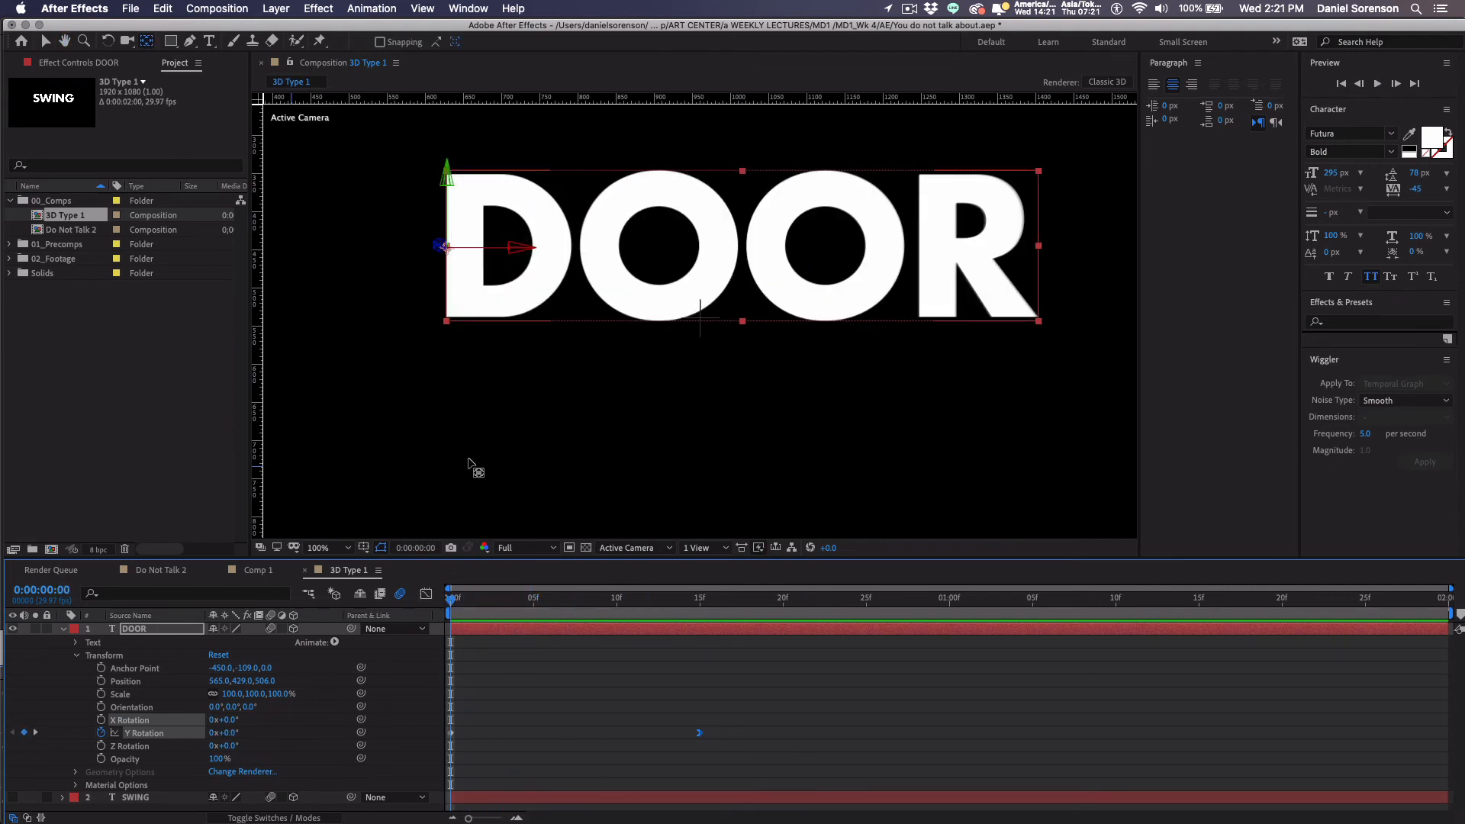
Step: Zoom the composition view out to 50% and switch back to the Selection tool
key("comma")
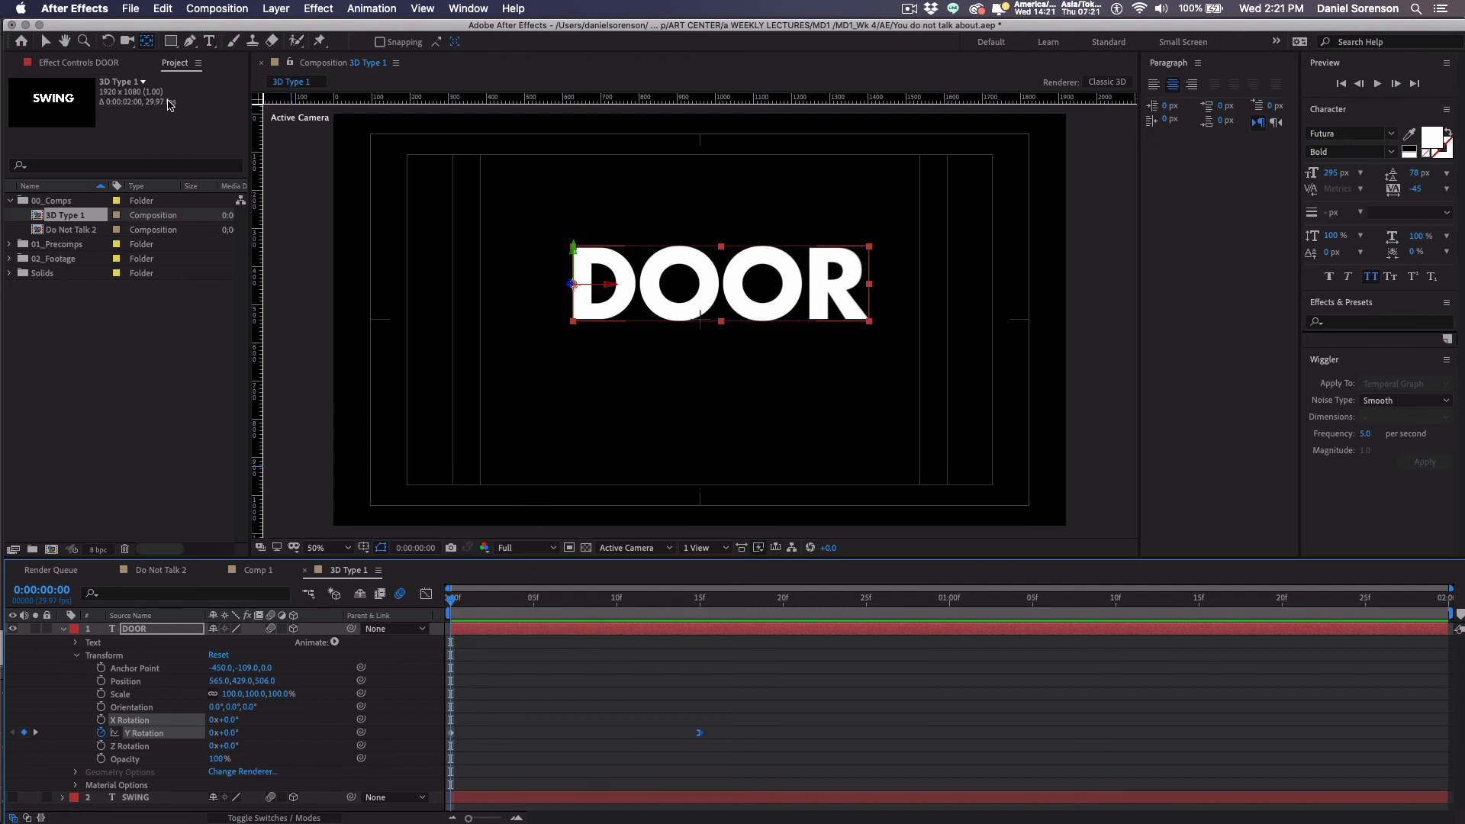
left_click(46, 44)
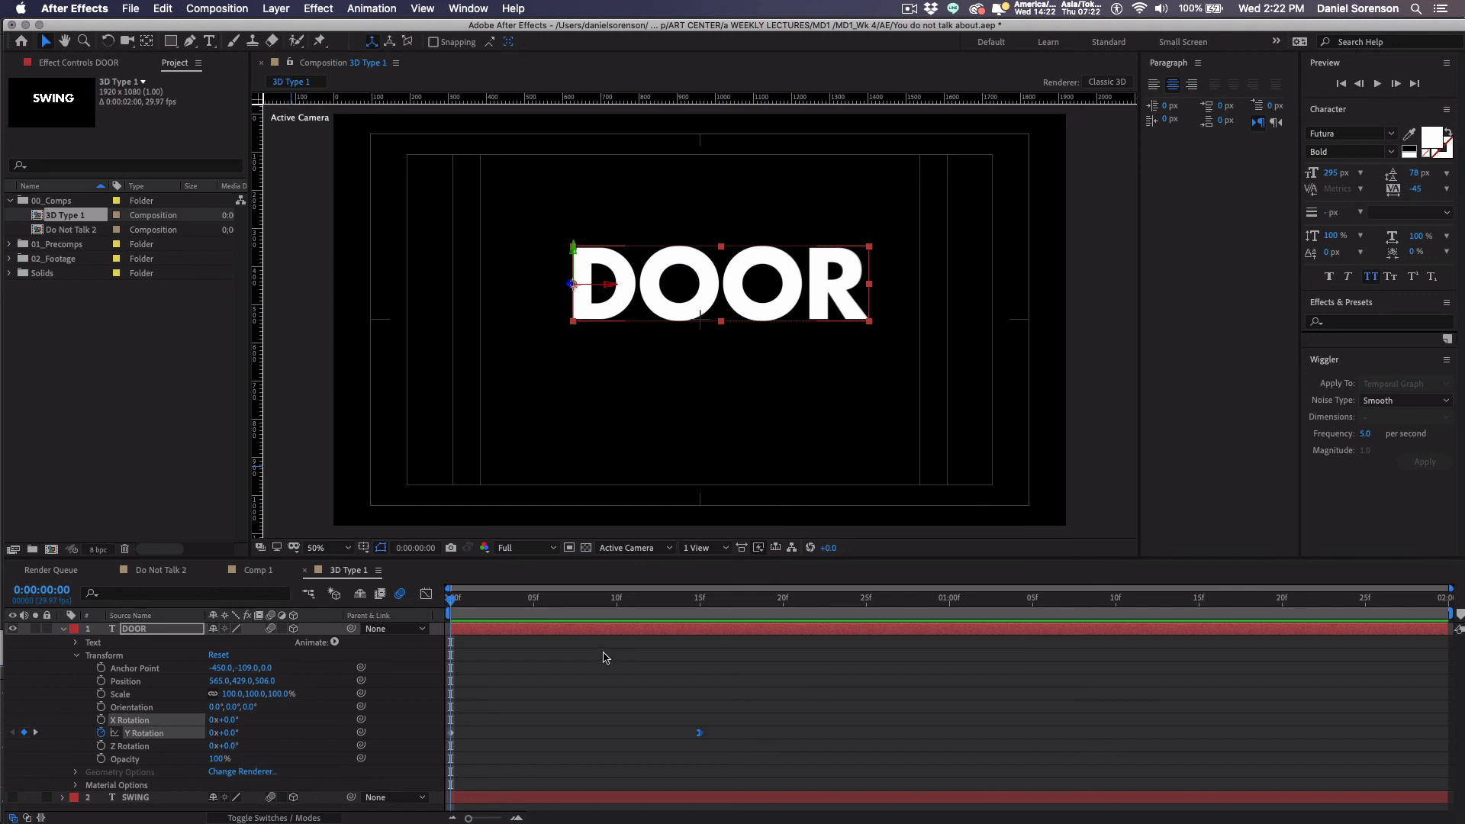
left_click(908, 8)
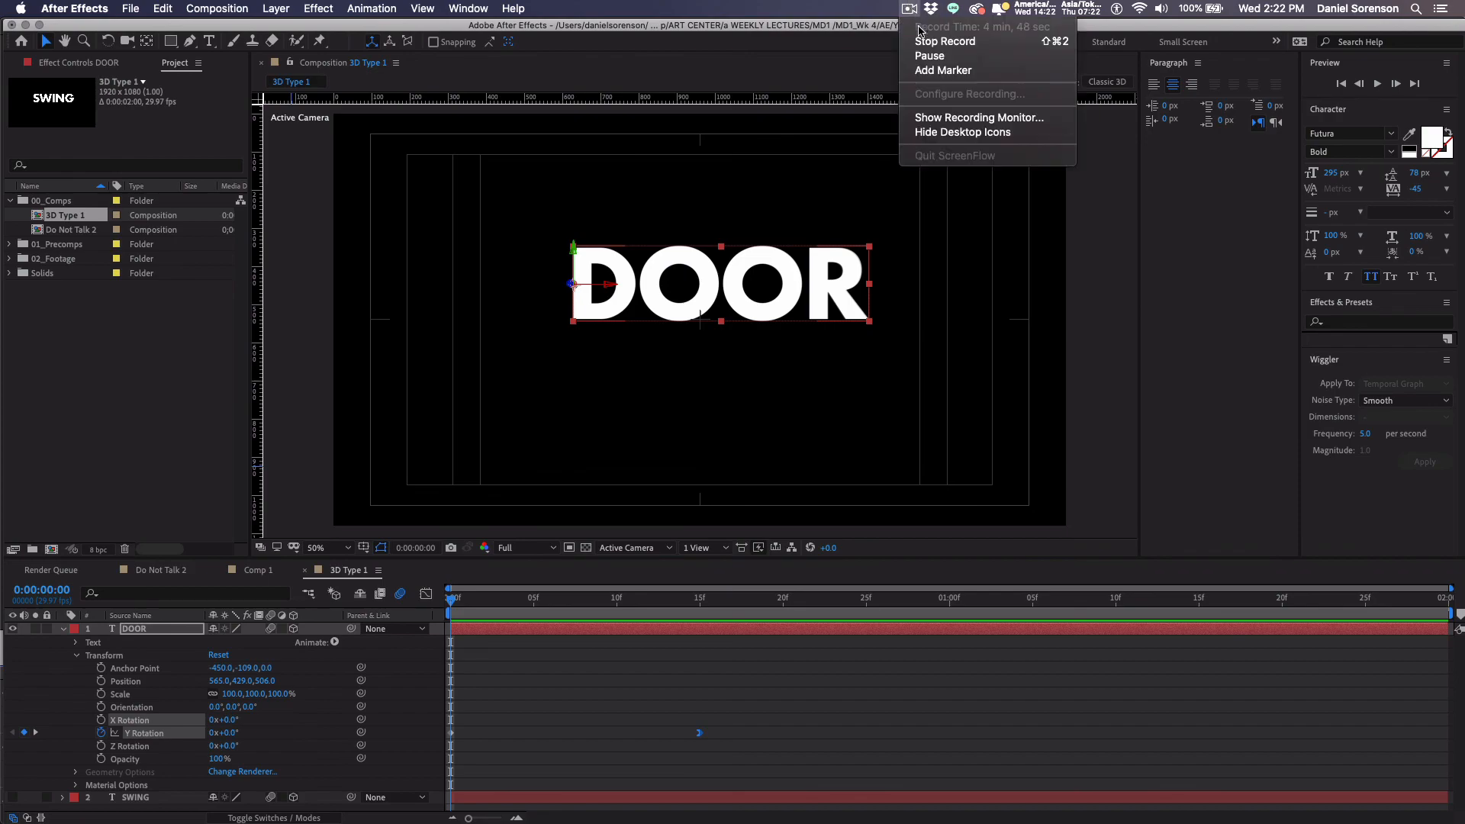